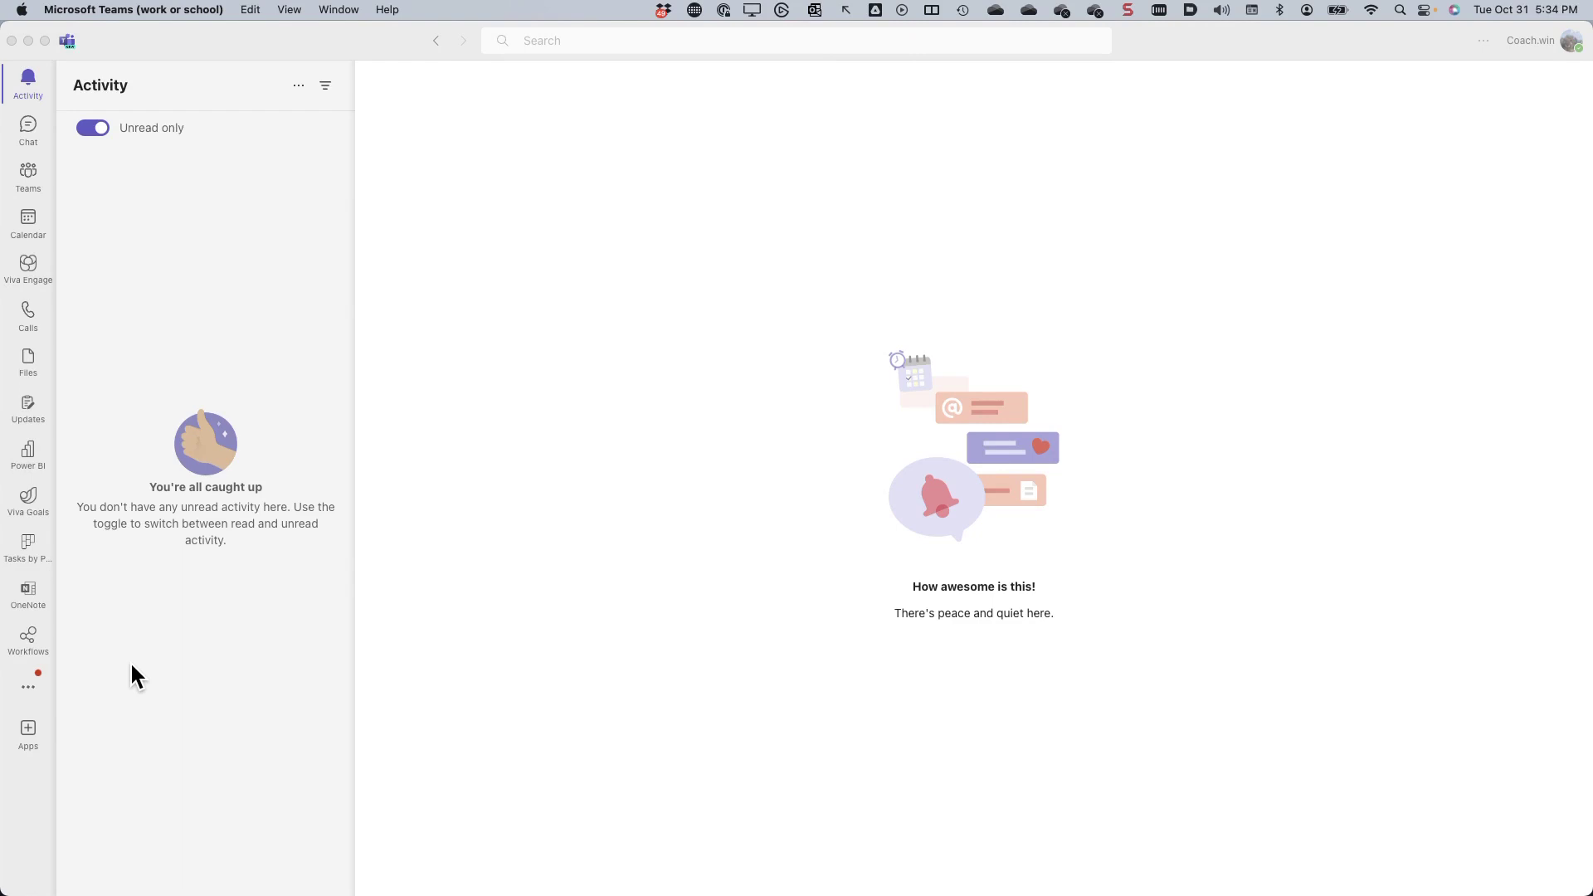
- Search the full Teams app list for 'Viva Goals'
click(27, 688)
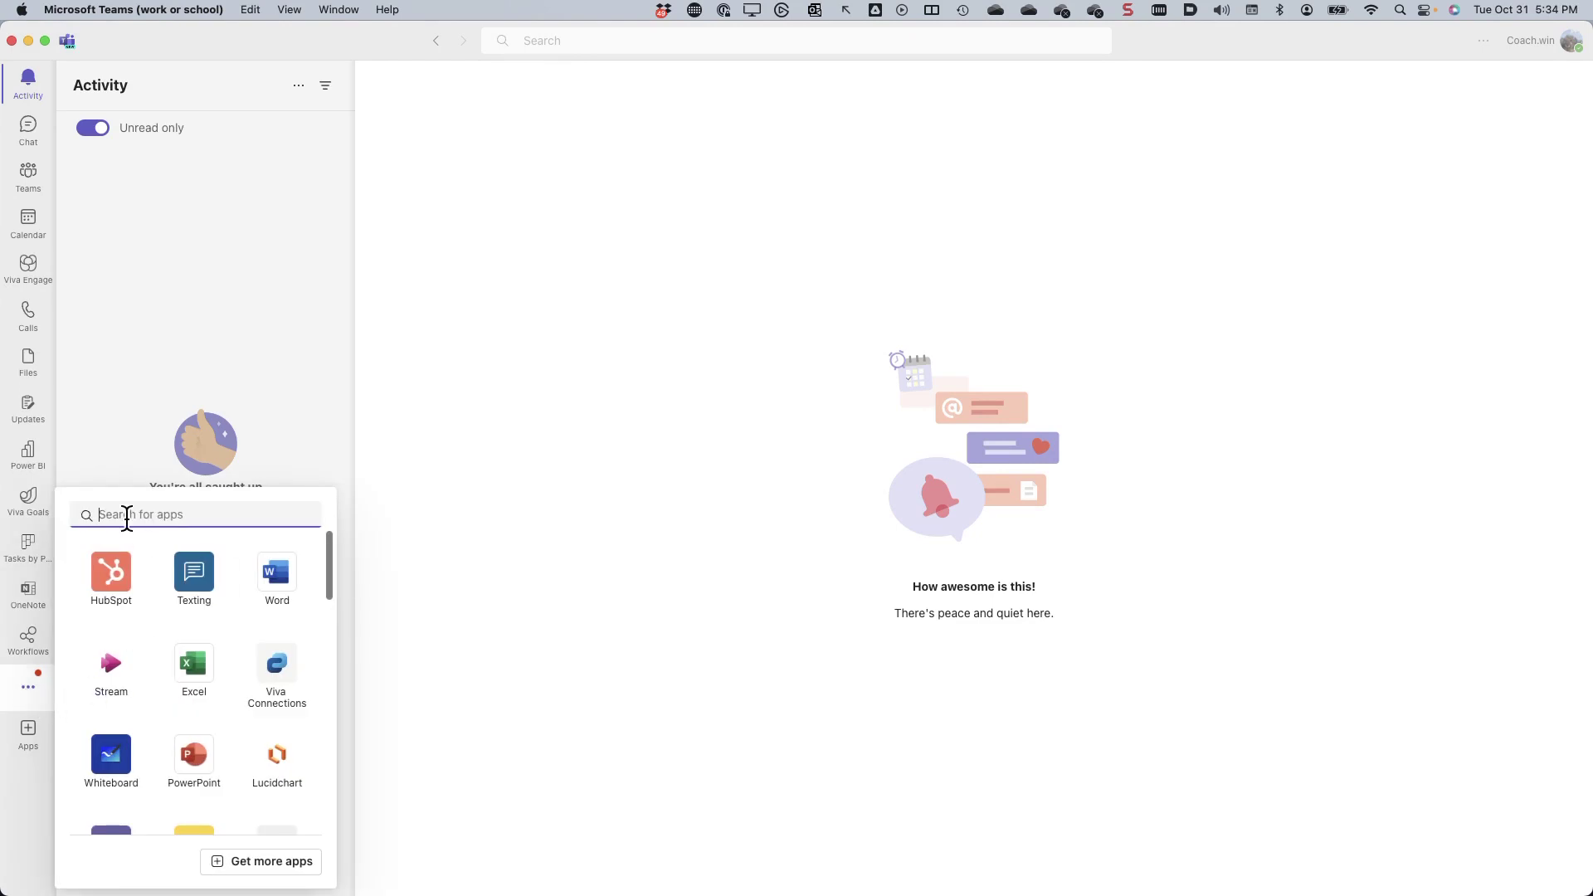
text(Viva)
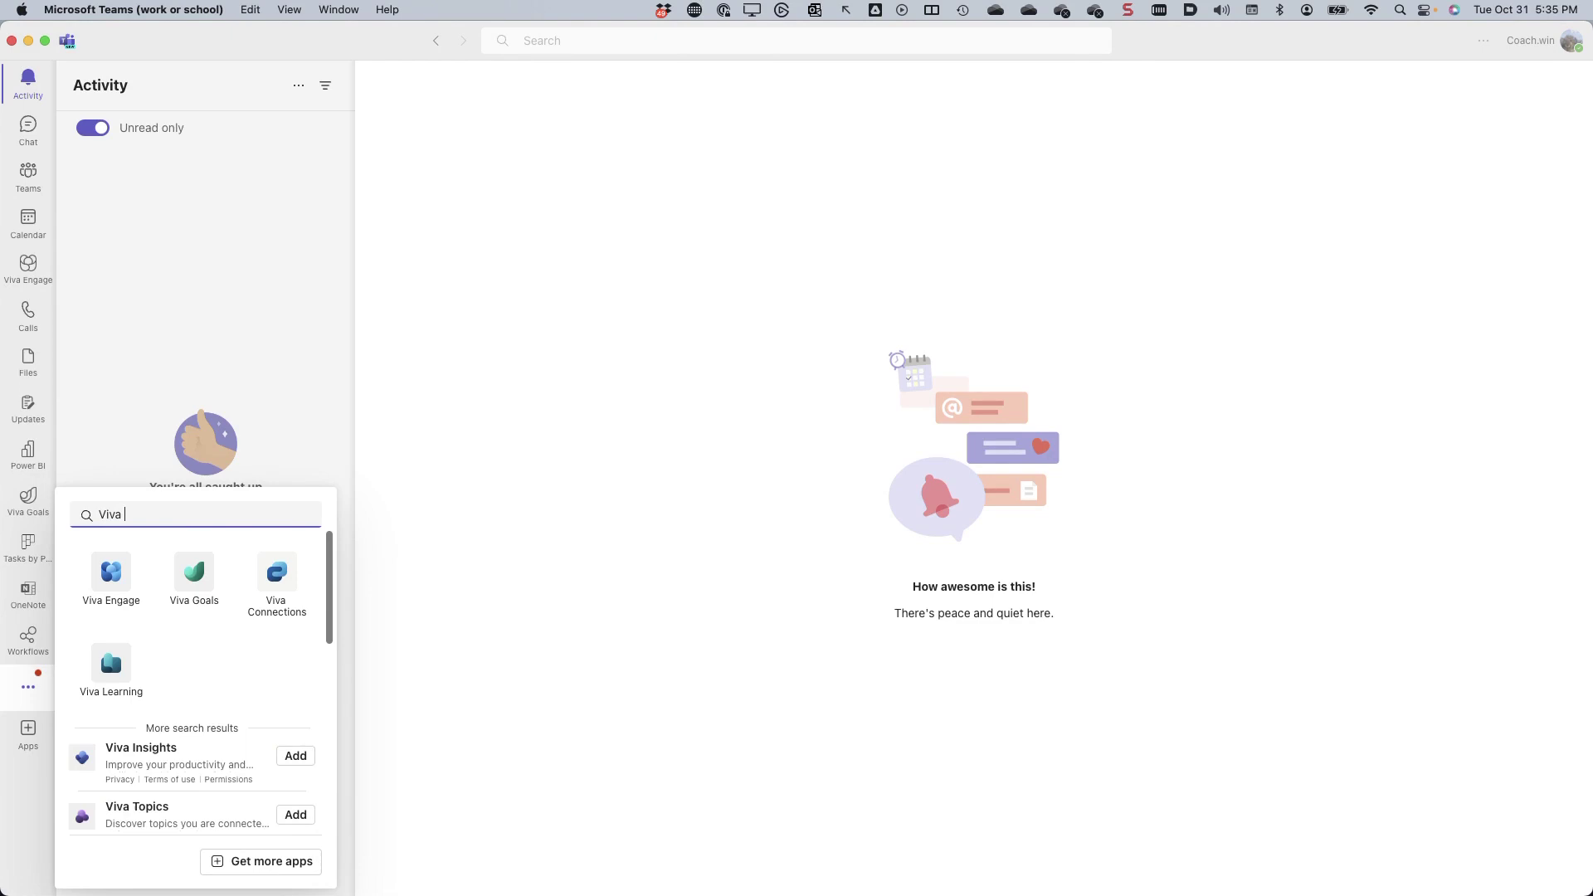
text( Goals)
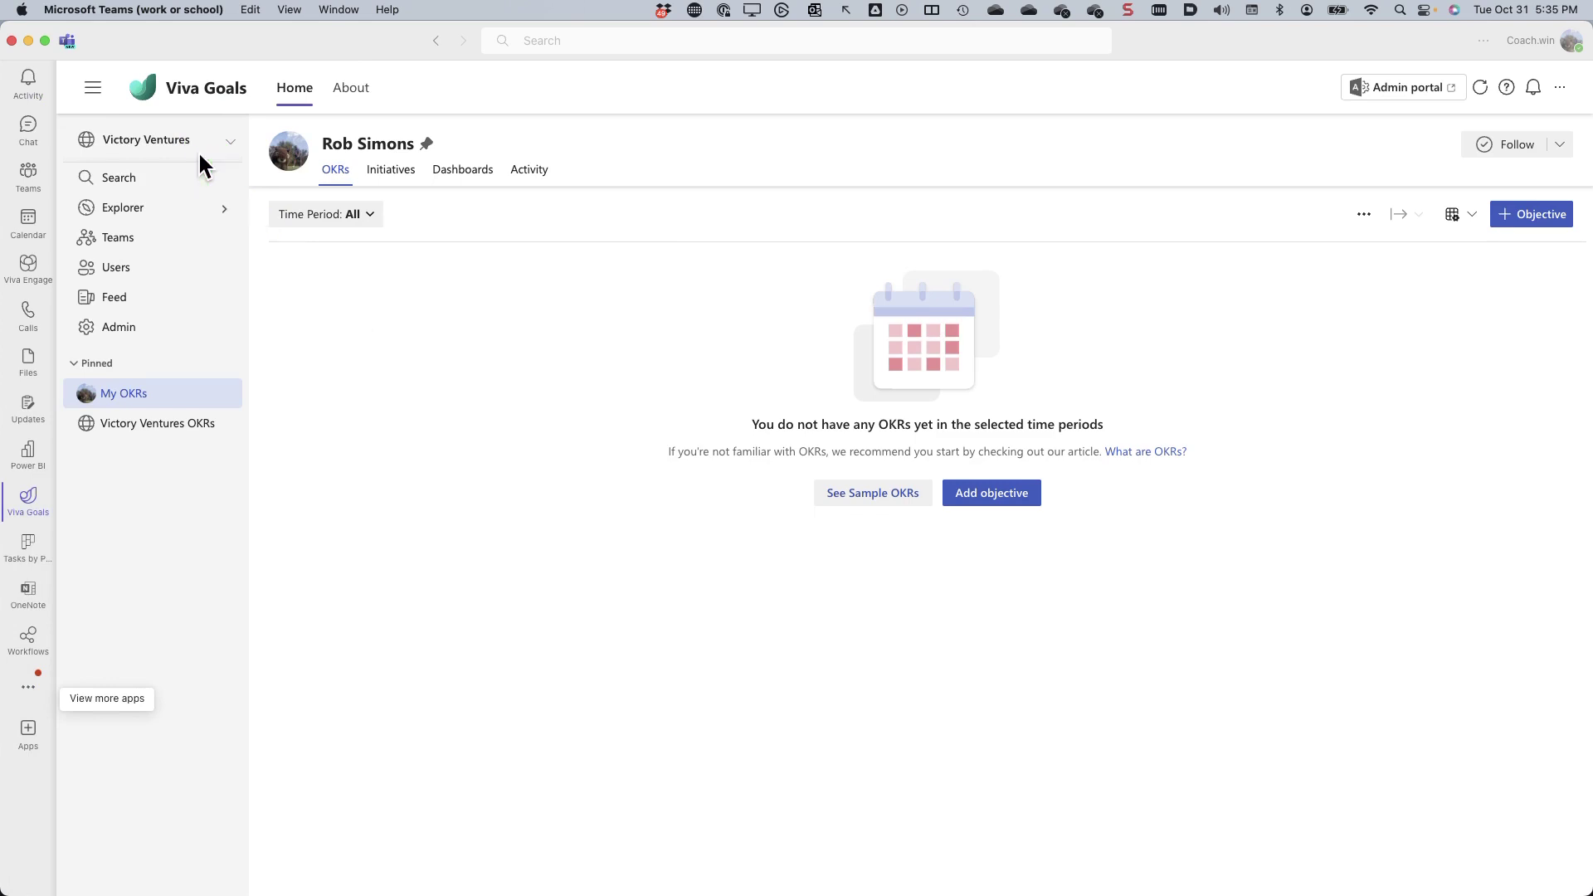
- Create a new organization named 'Champion Consulting' from the organization dropdown
click(231, 146)
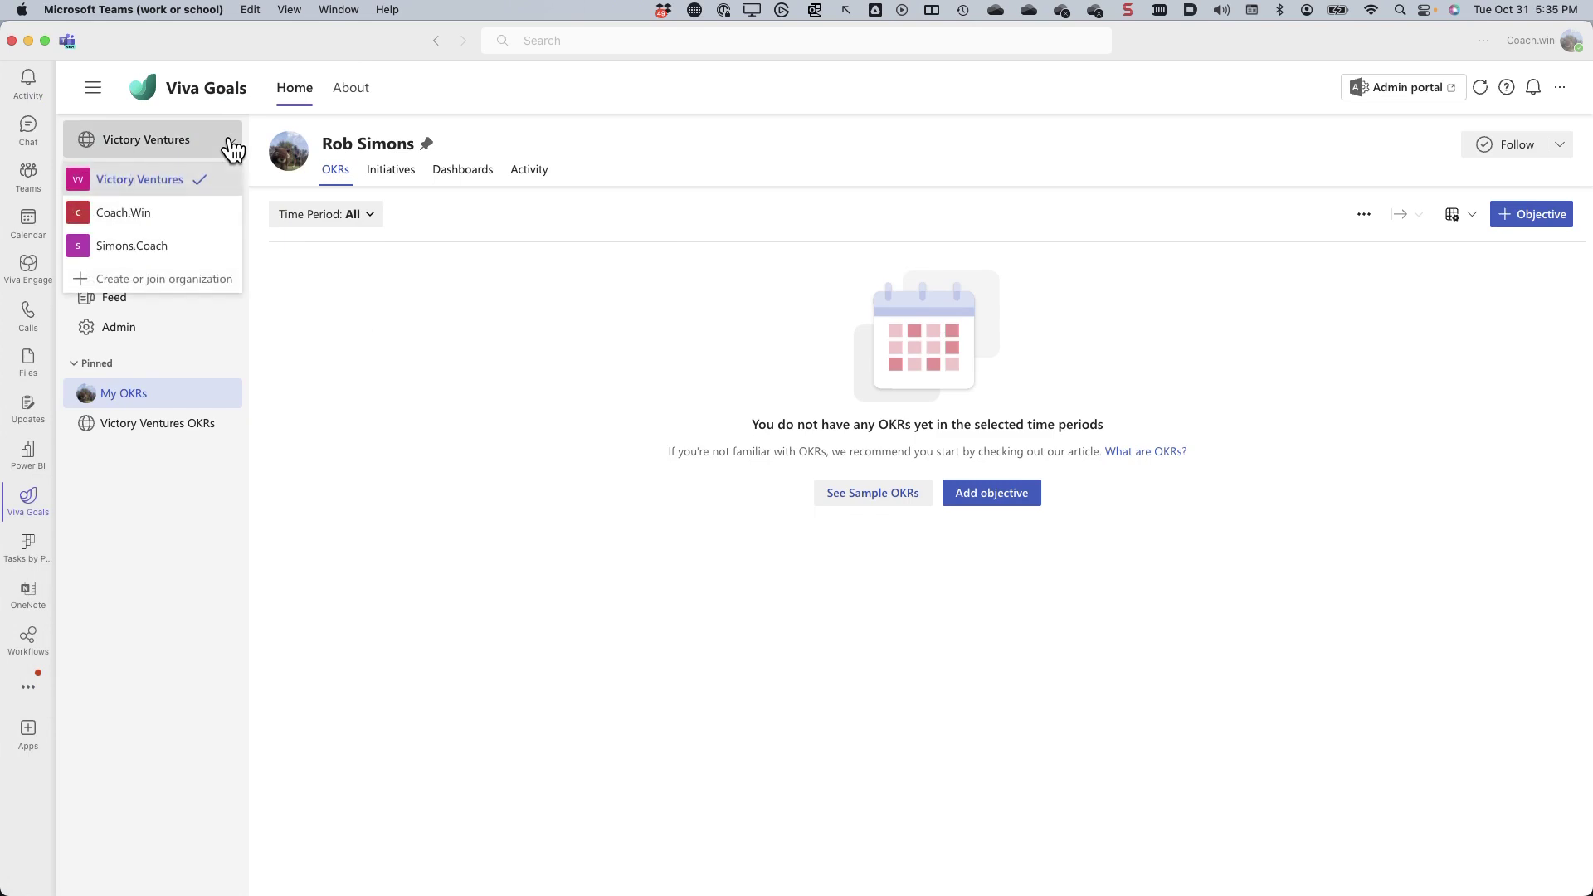
click(157, 281)
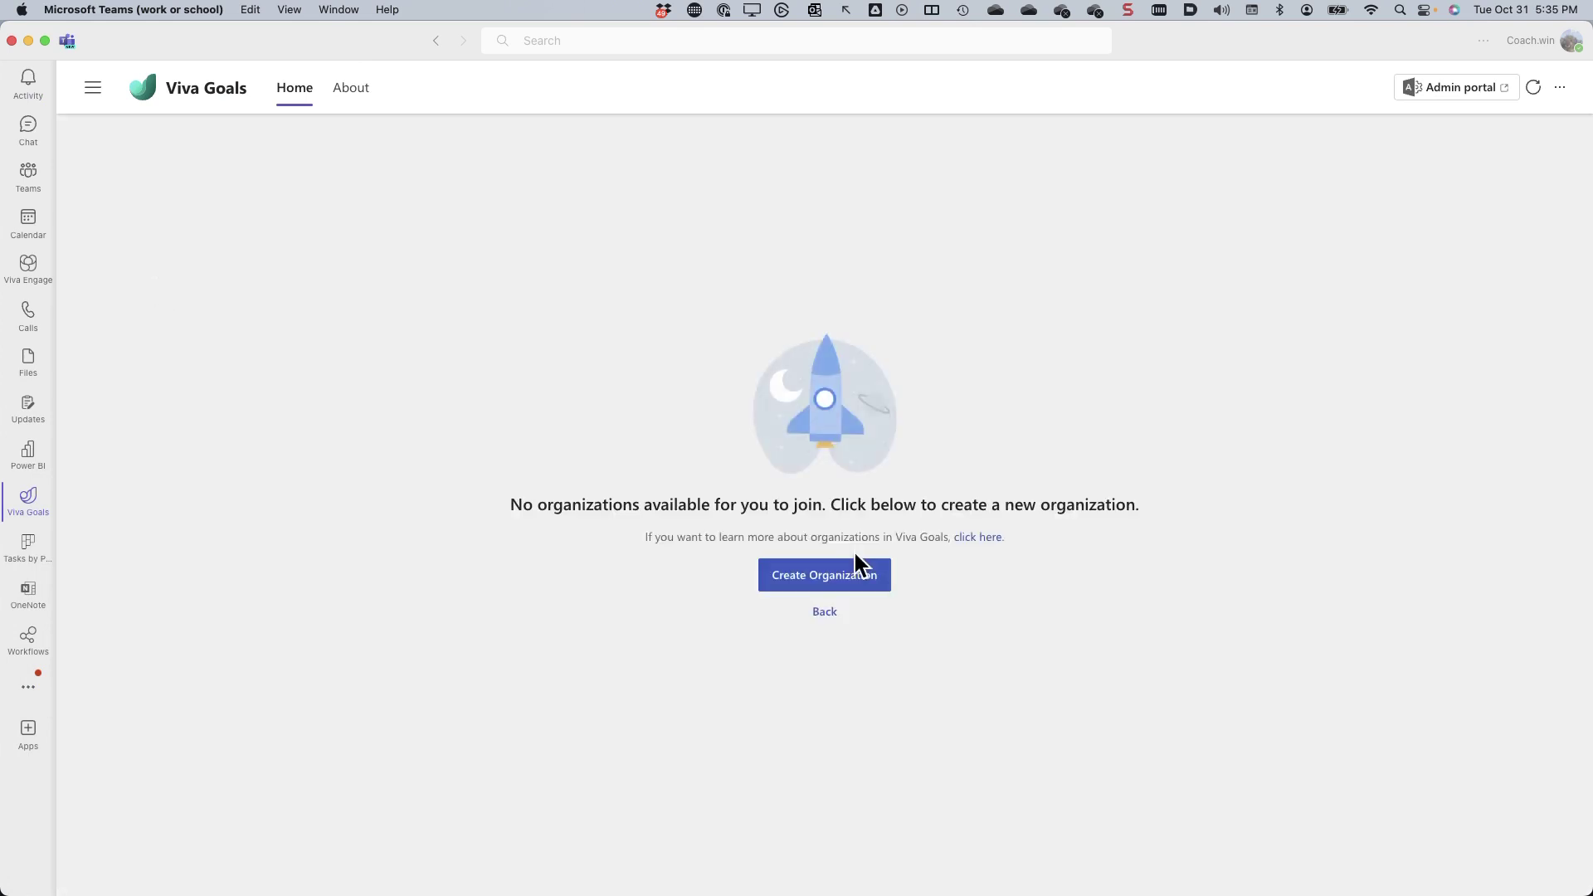
click(820, 576)
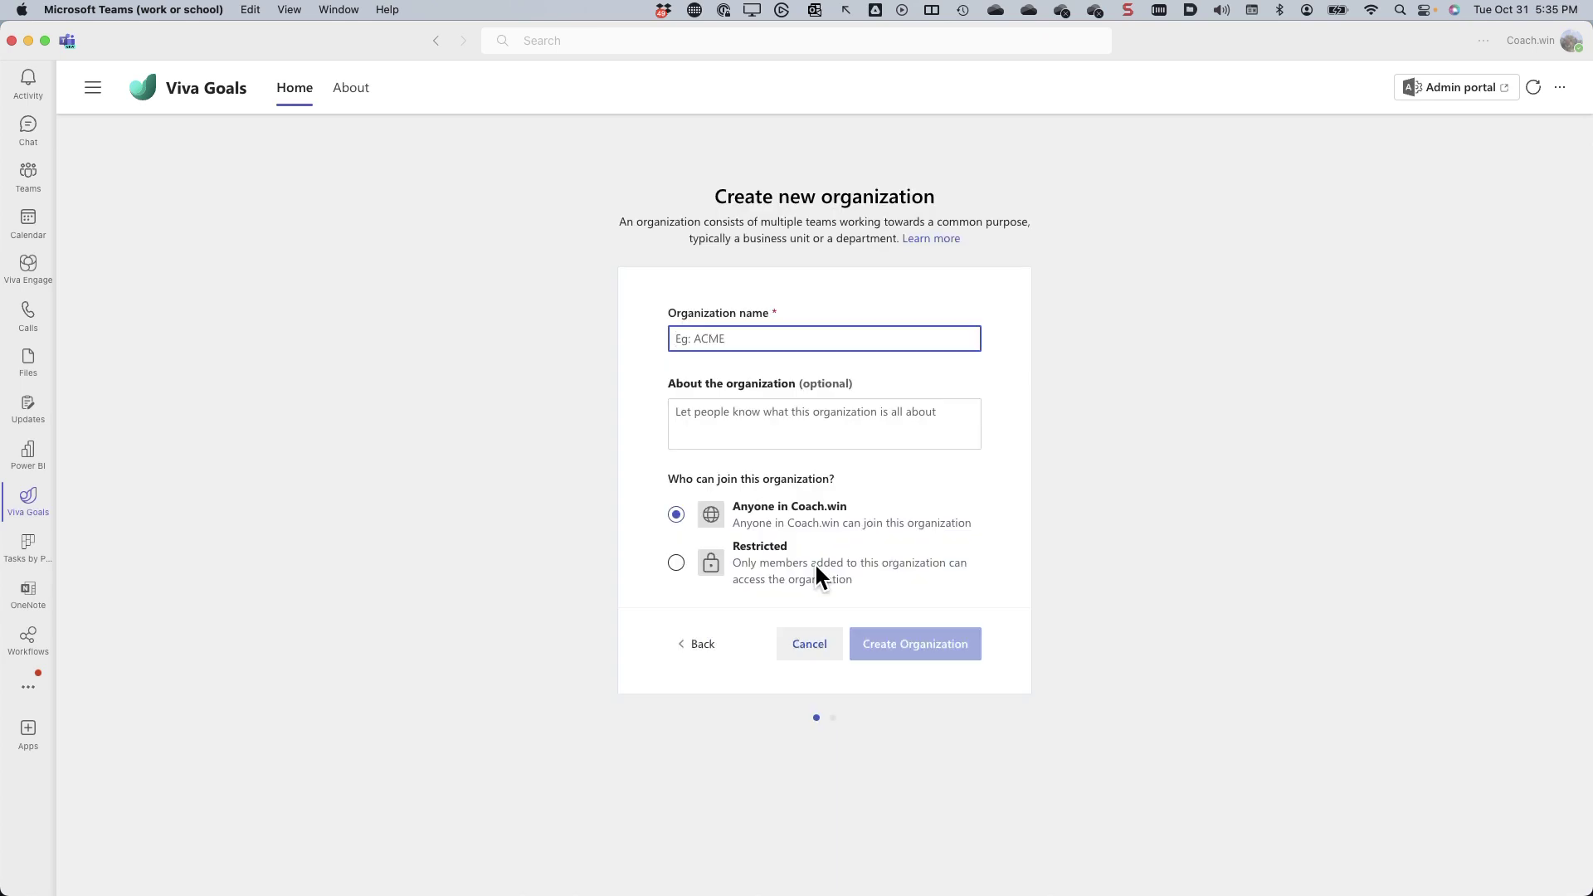
text(Champion Consult)
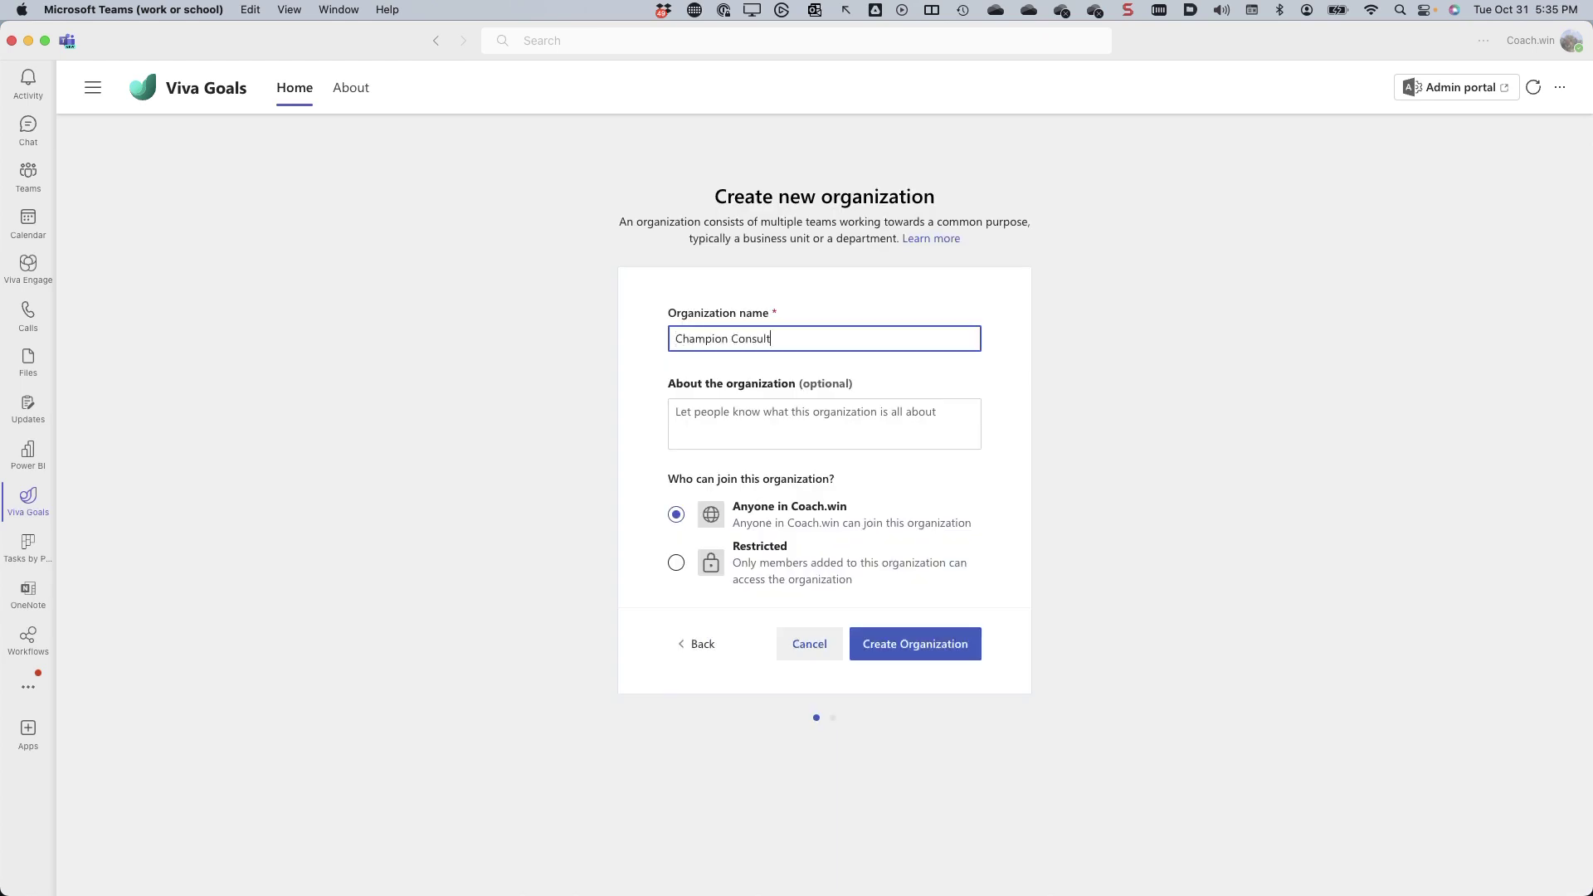
text(ing)
click(899, 649)
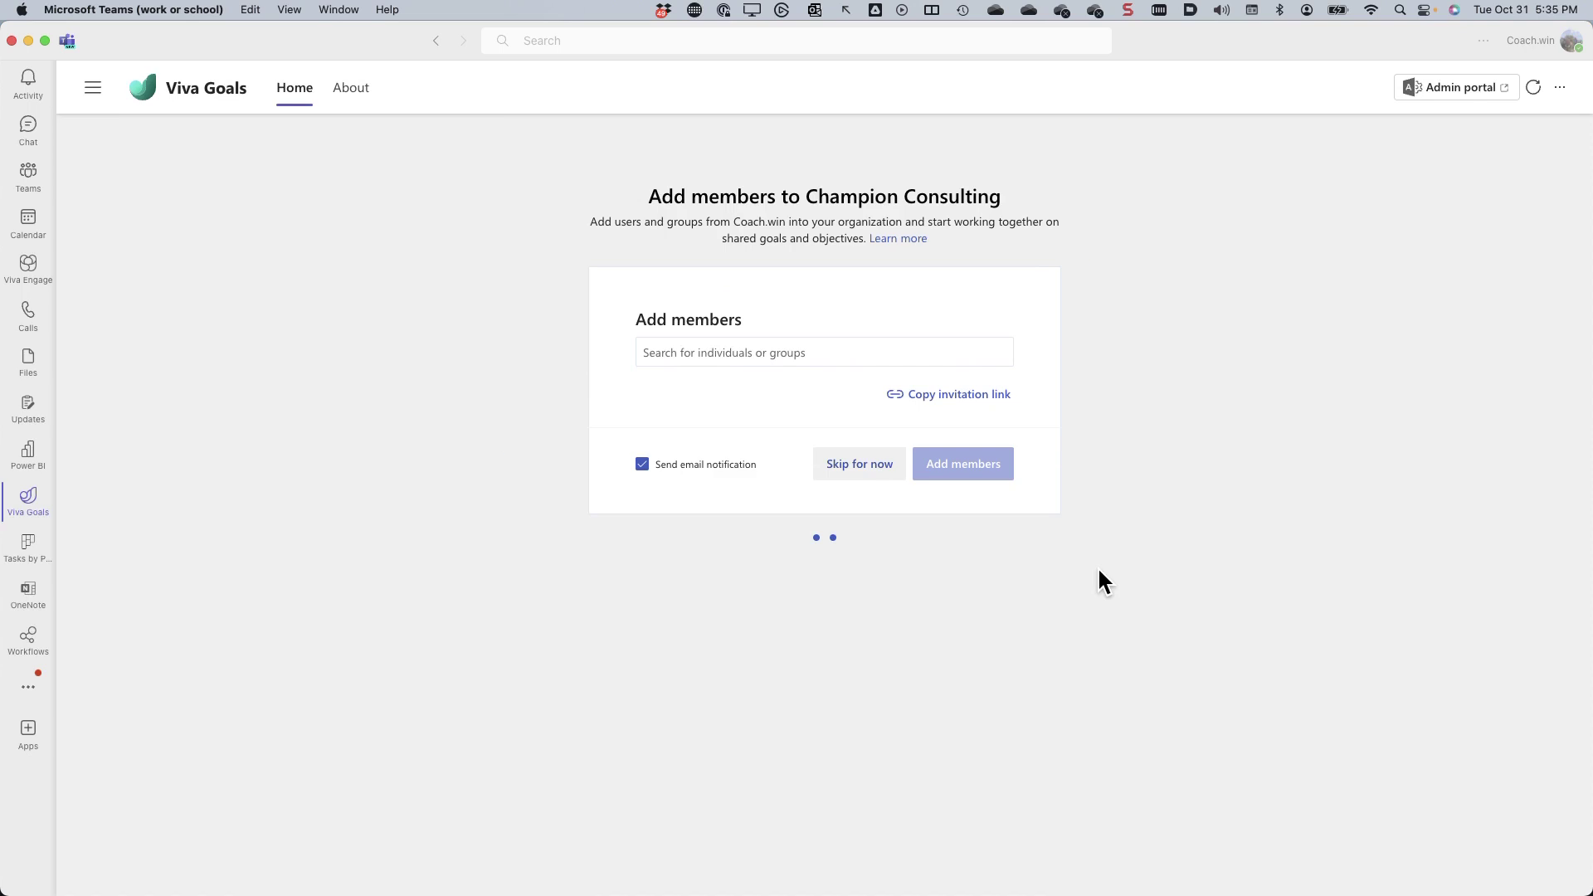
- Turn off email notifications, search for and select a colleague, then skip adding members
click(690, 466)
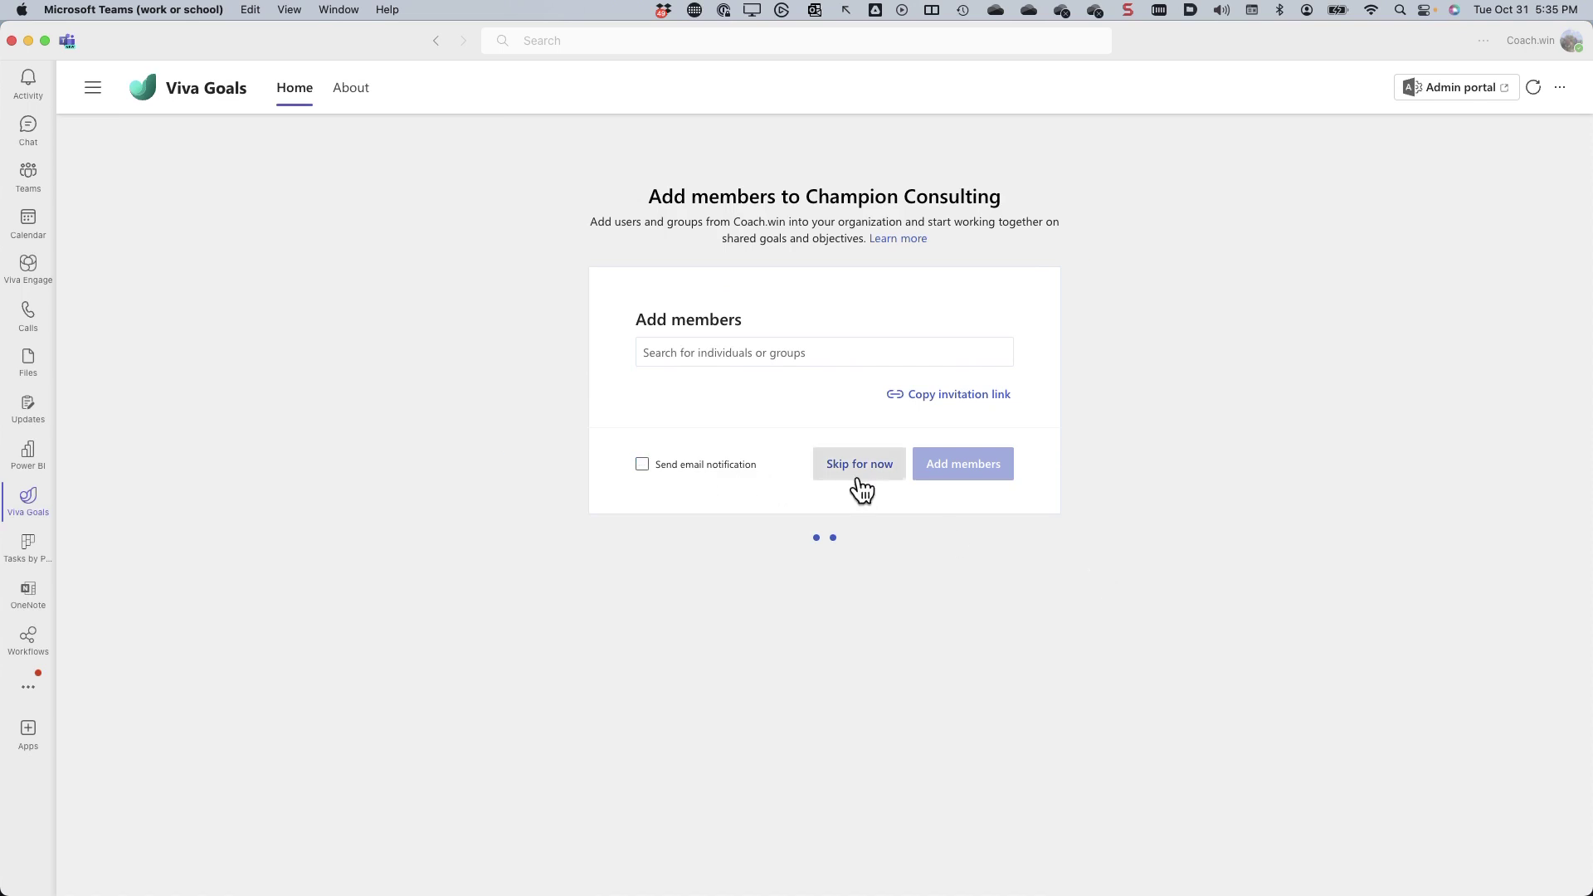
click(705, 350)
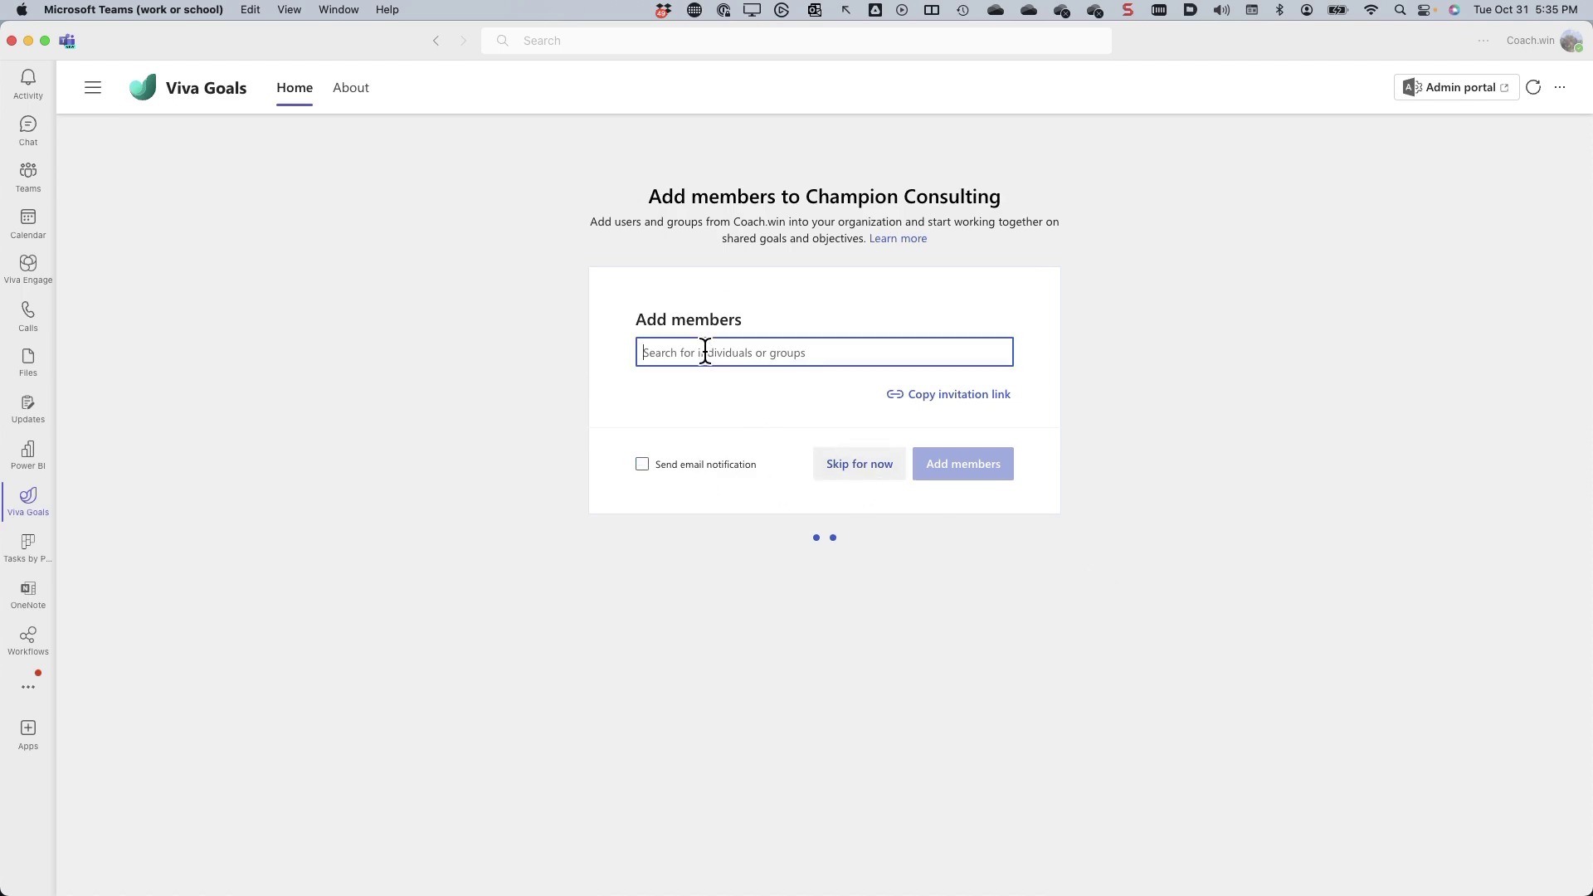
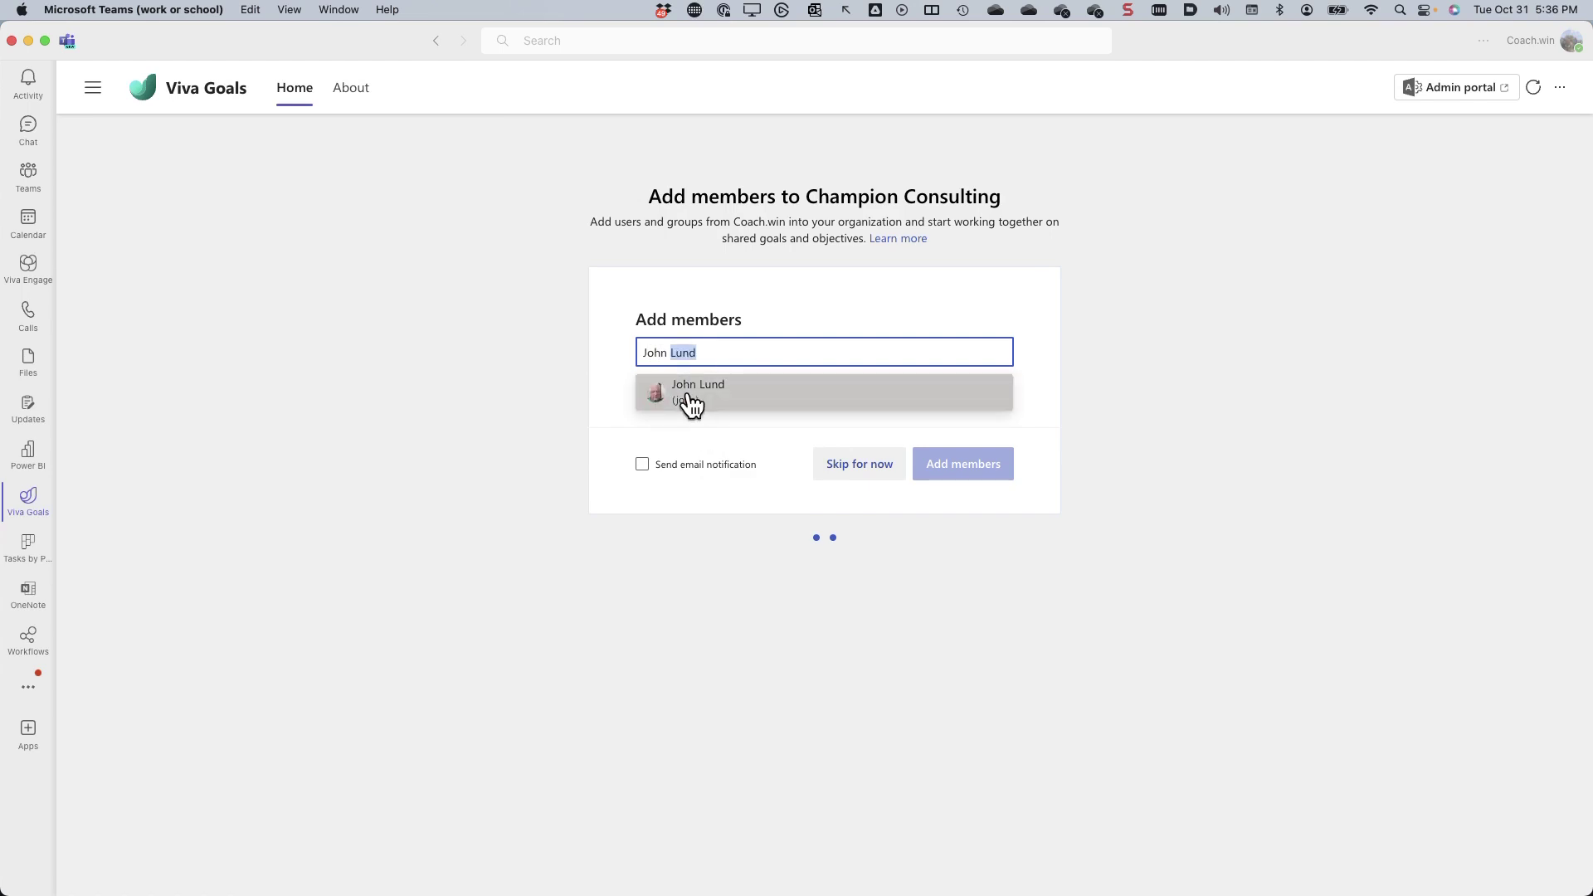
key(Return)
click(859, 483)
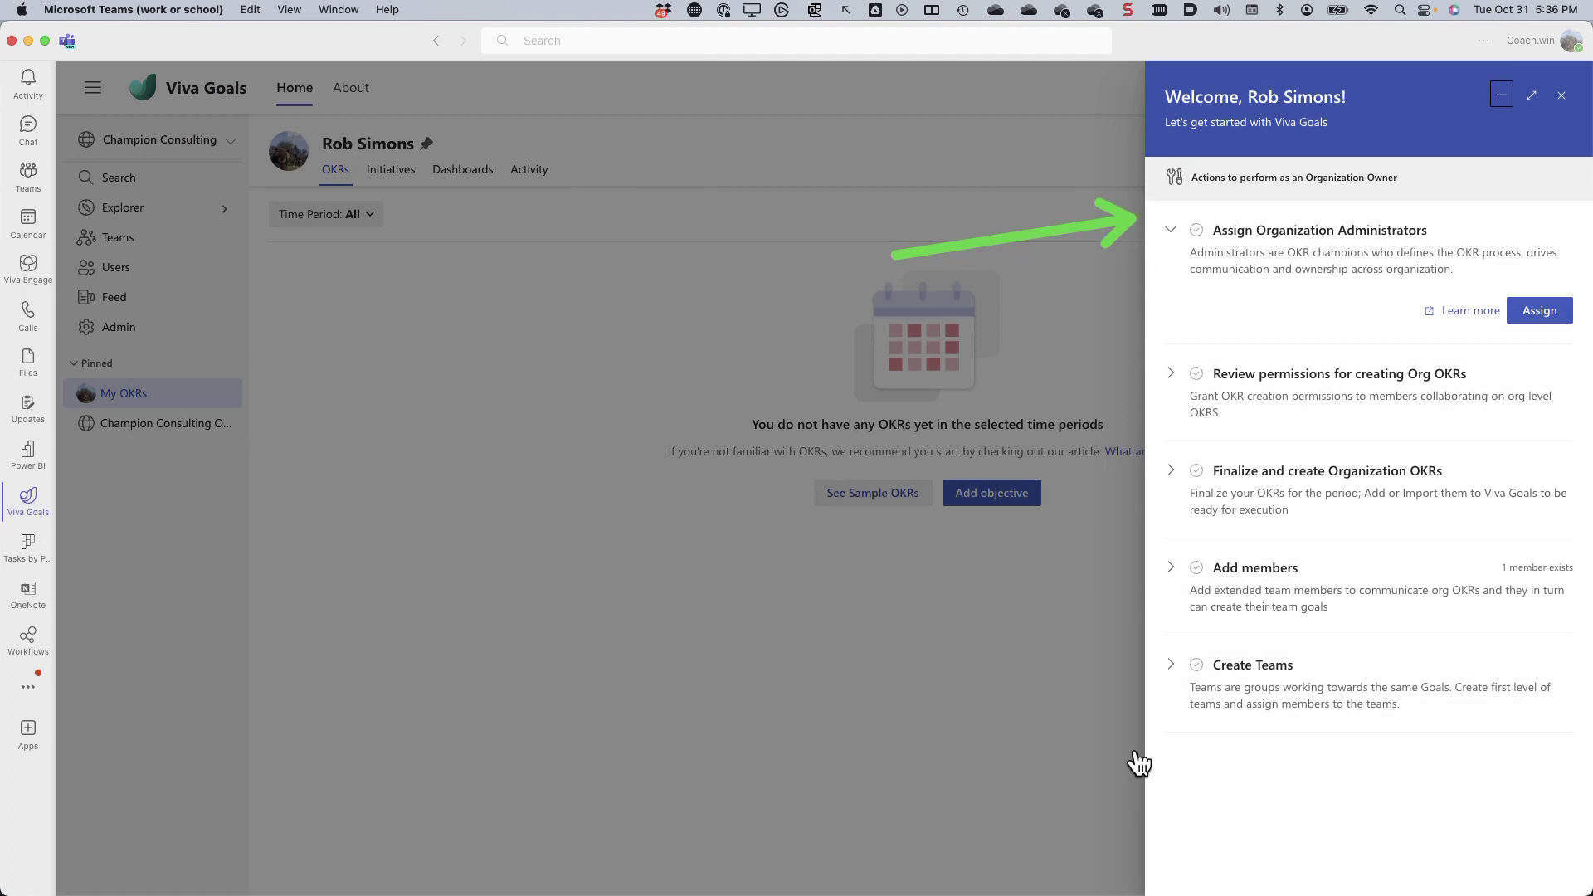
- Close the Setup Guide panel and confirm hiding it
click(1561, 96)
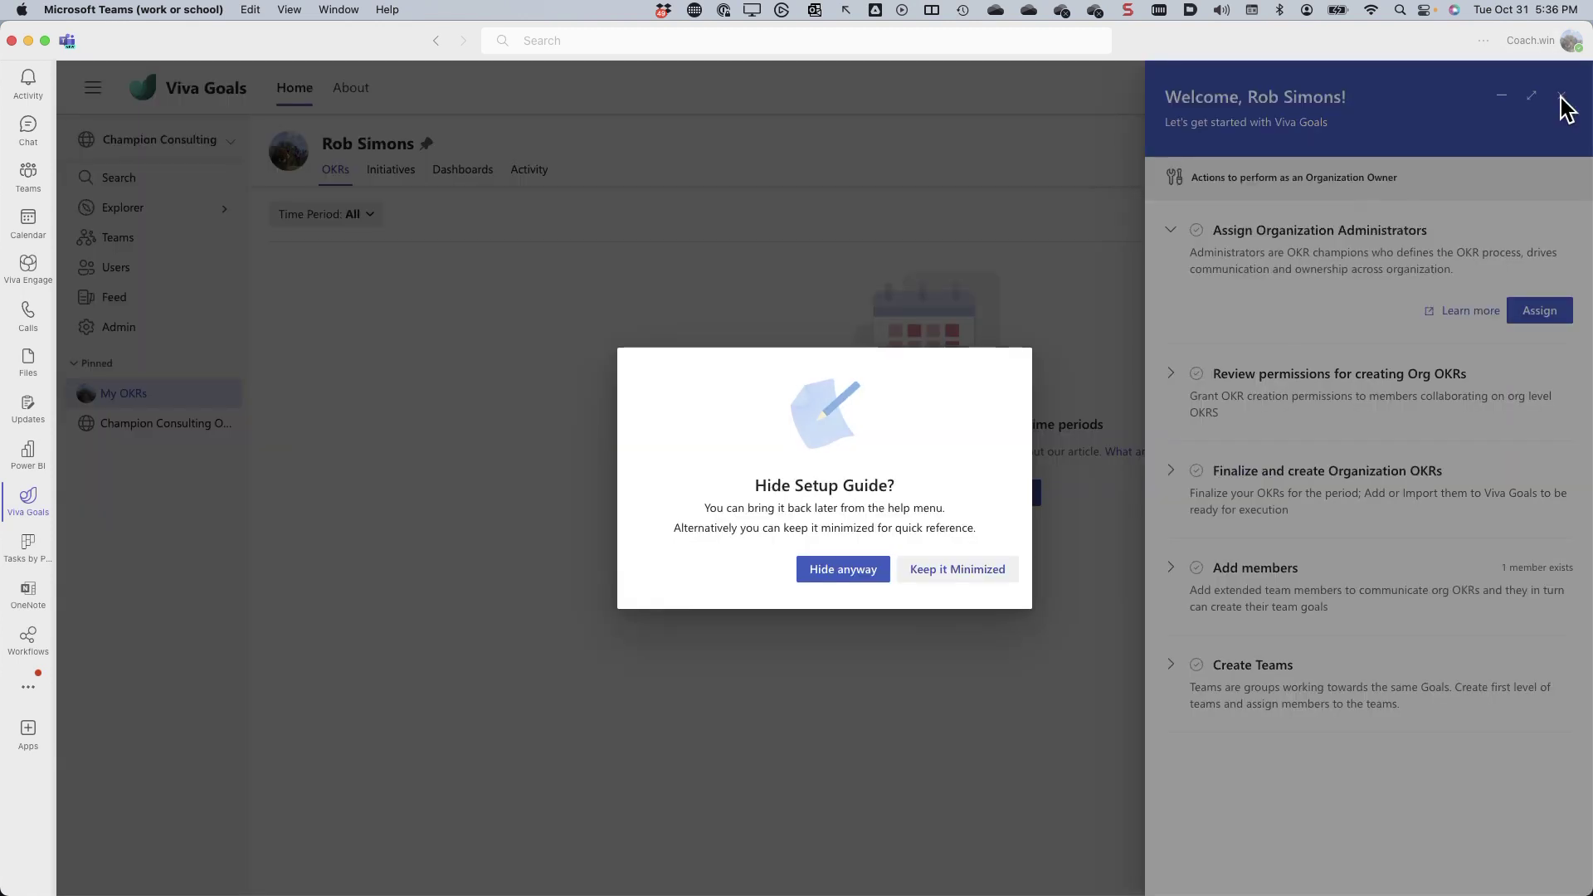
click(855, 580)
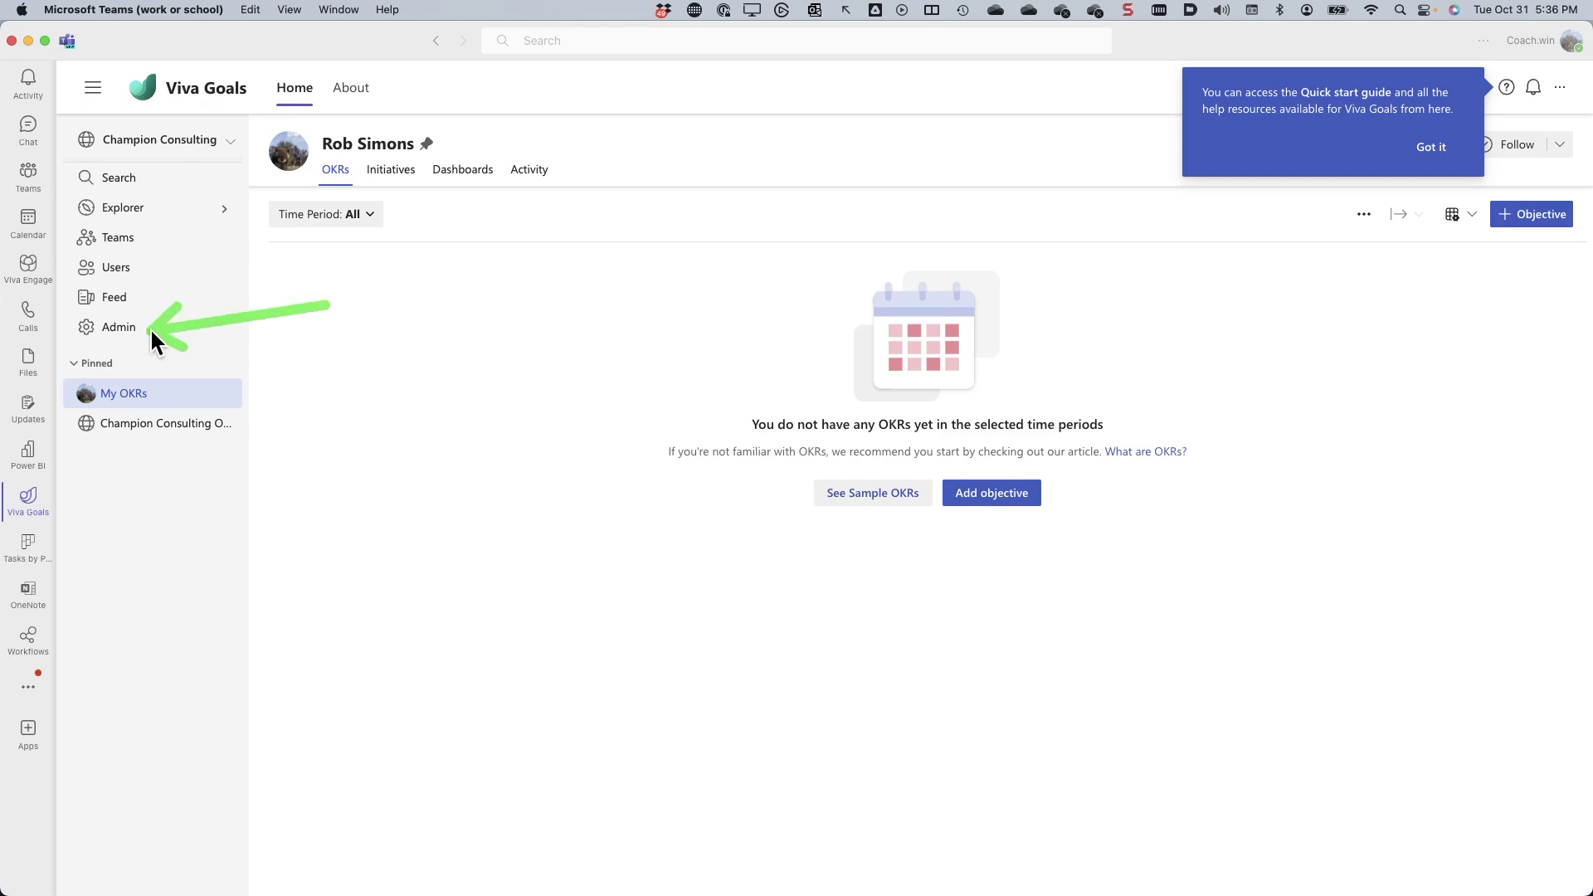
click(112, 332)
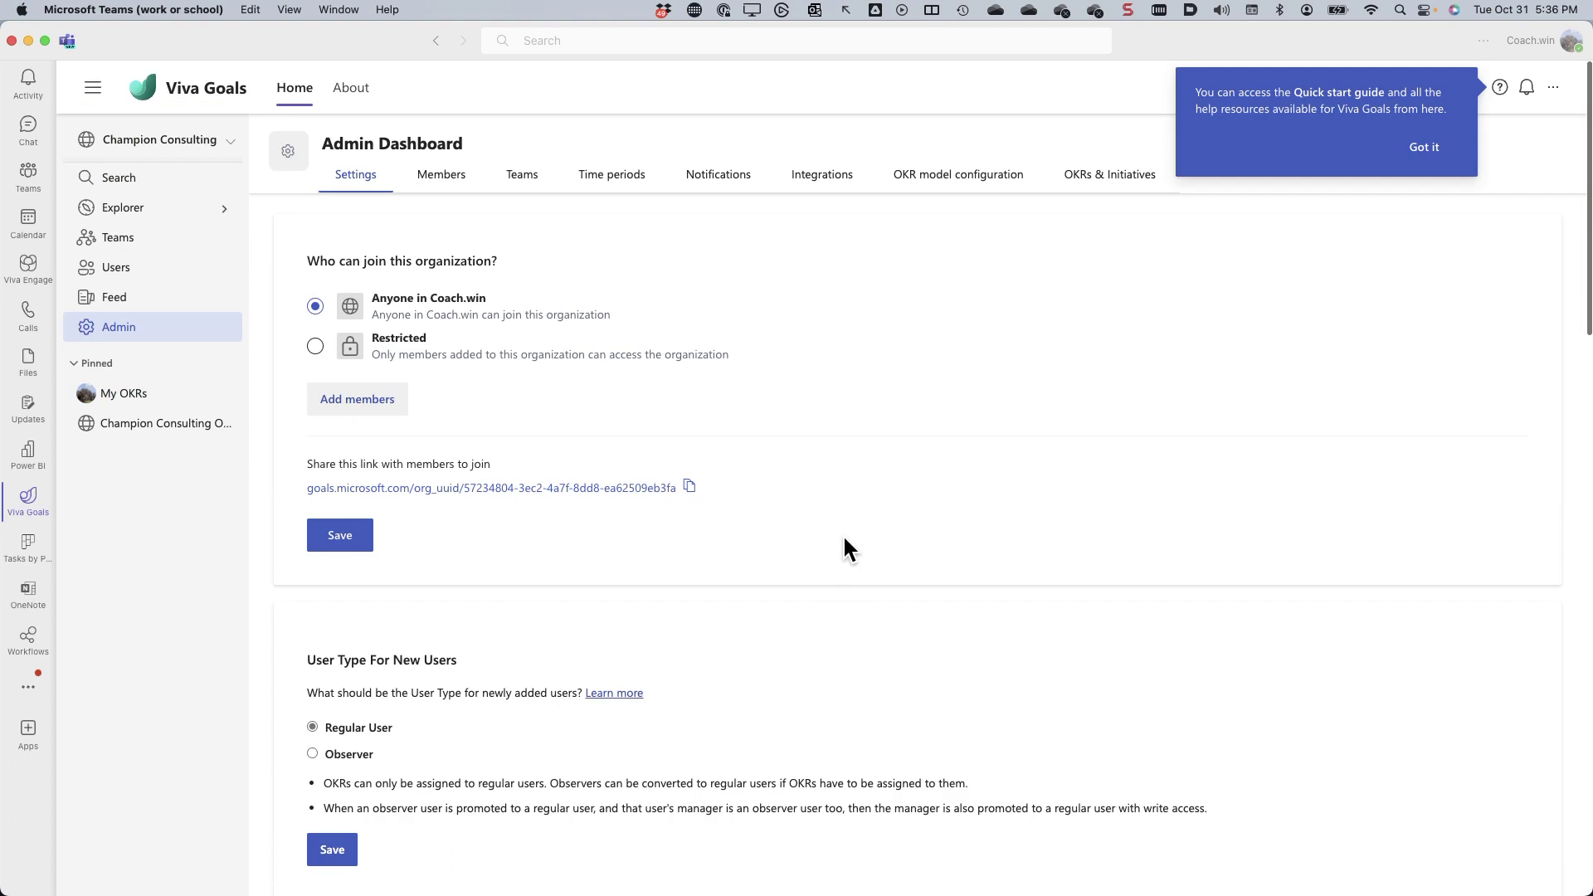
click(1424, 148)
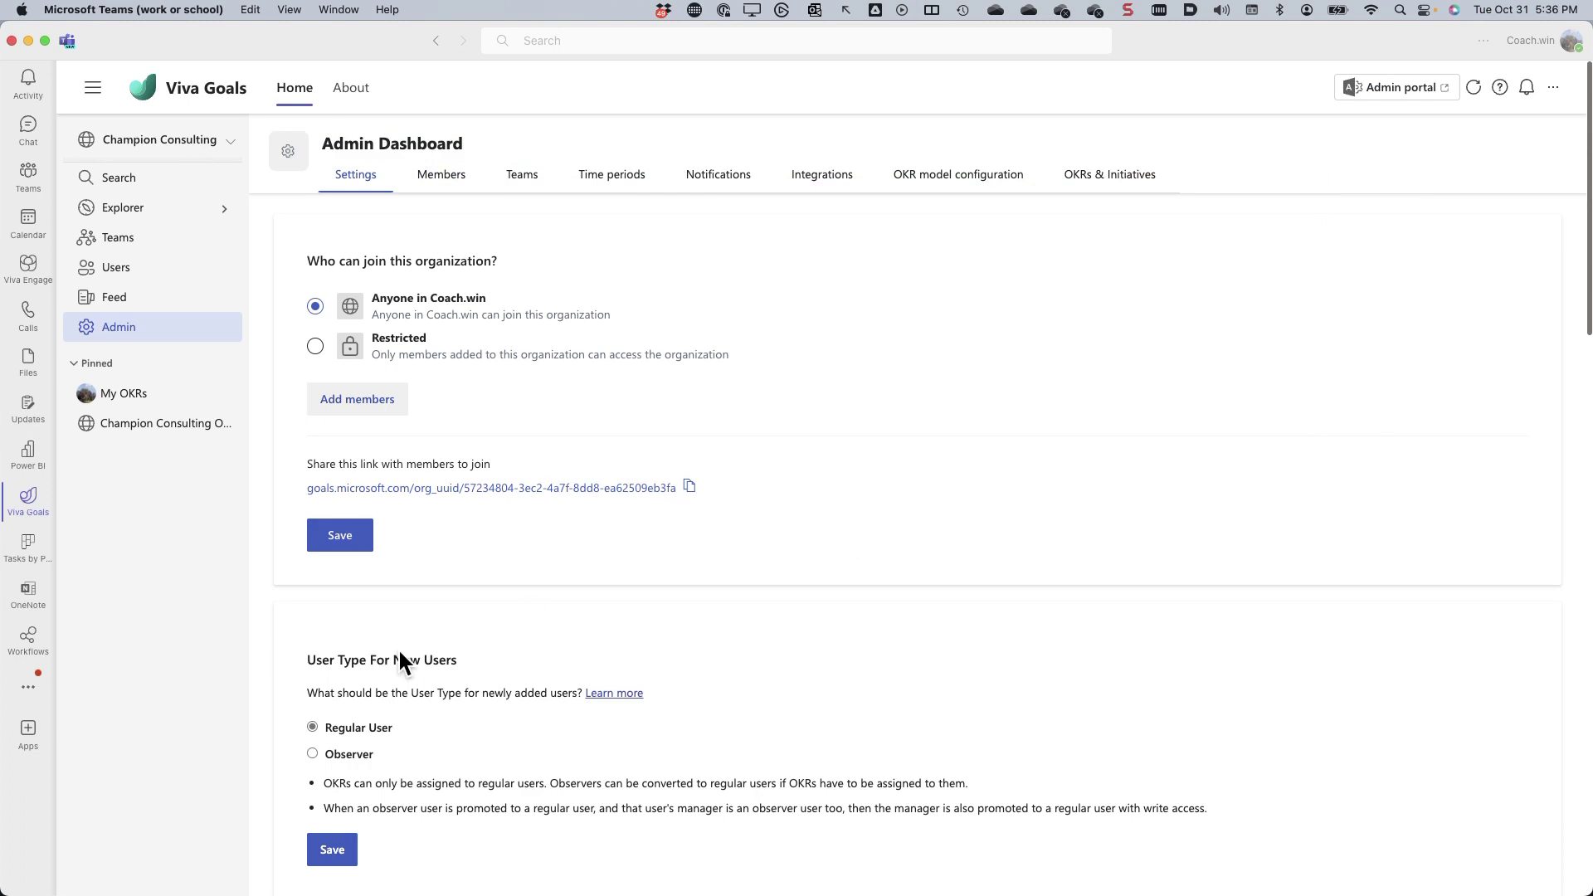
scroll(399, 656, down, 5)
scroll(399, 659, down, 2)
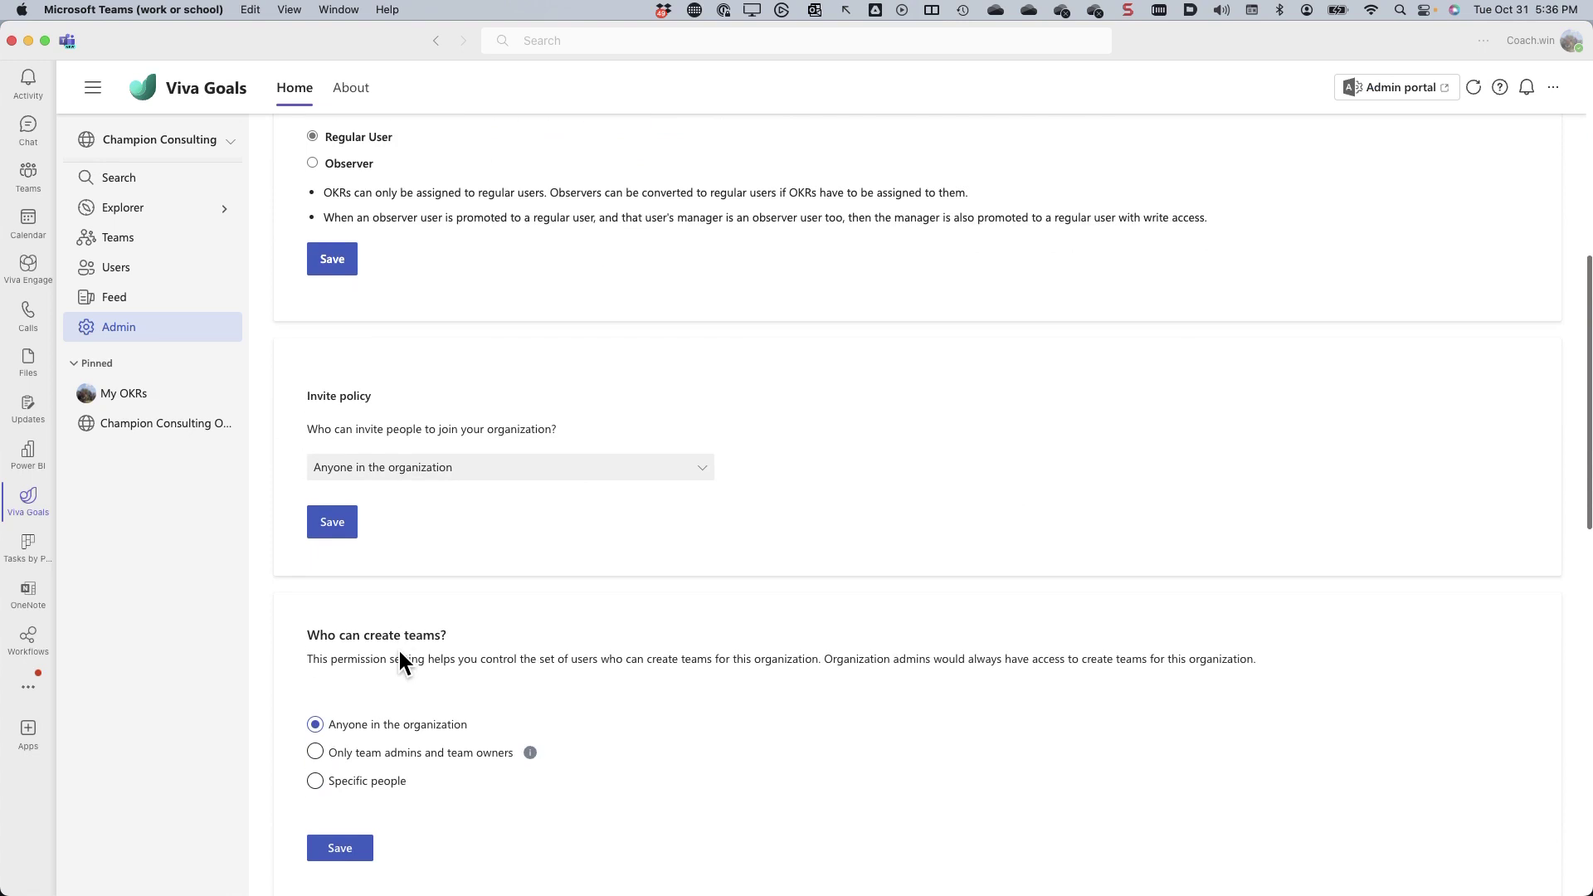
scroll(401, 658, down, 3)
scroll(401, 662, down, 5)
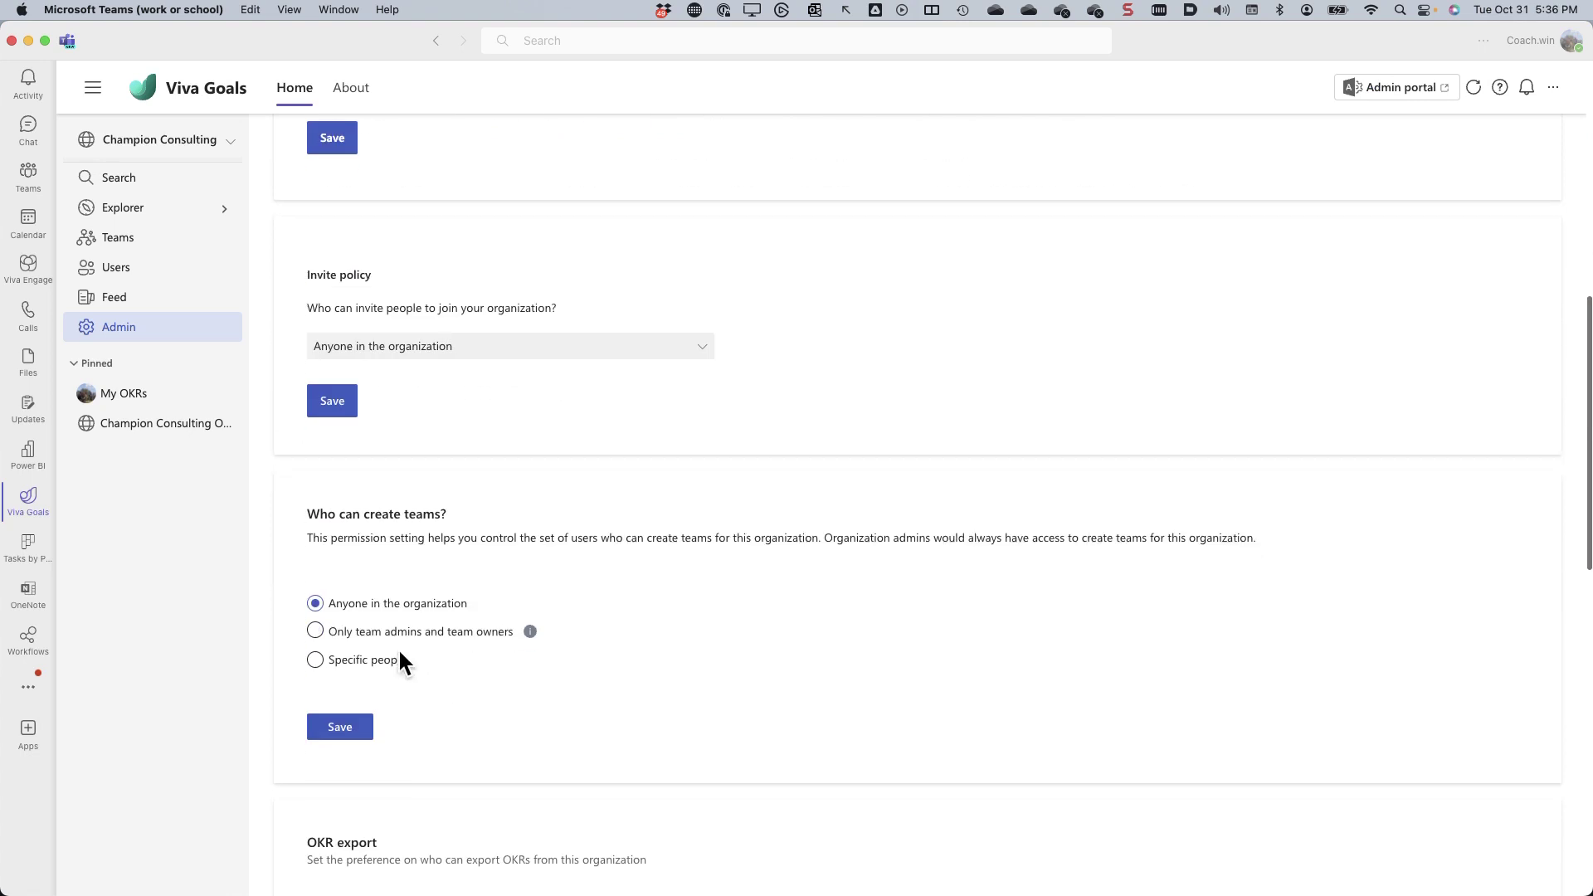
scroll(398, 656, down, 7)
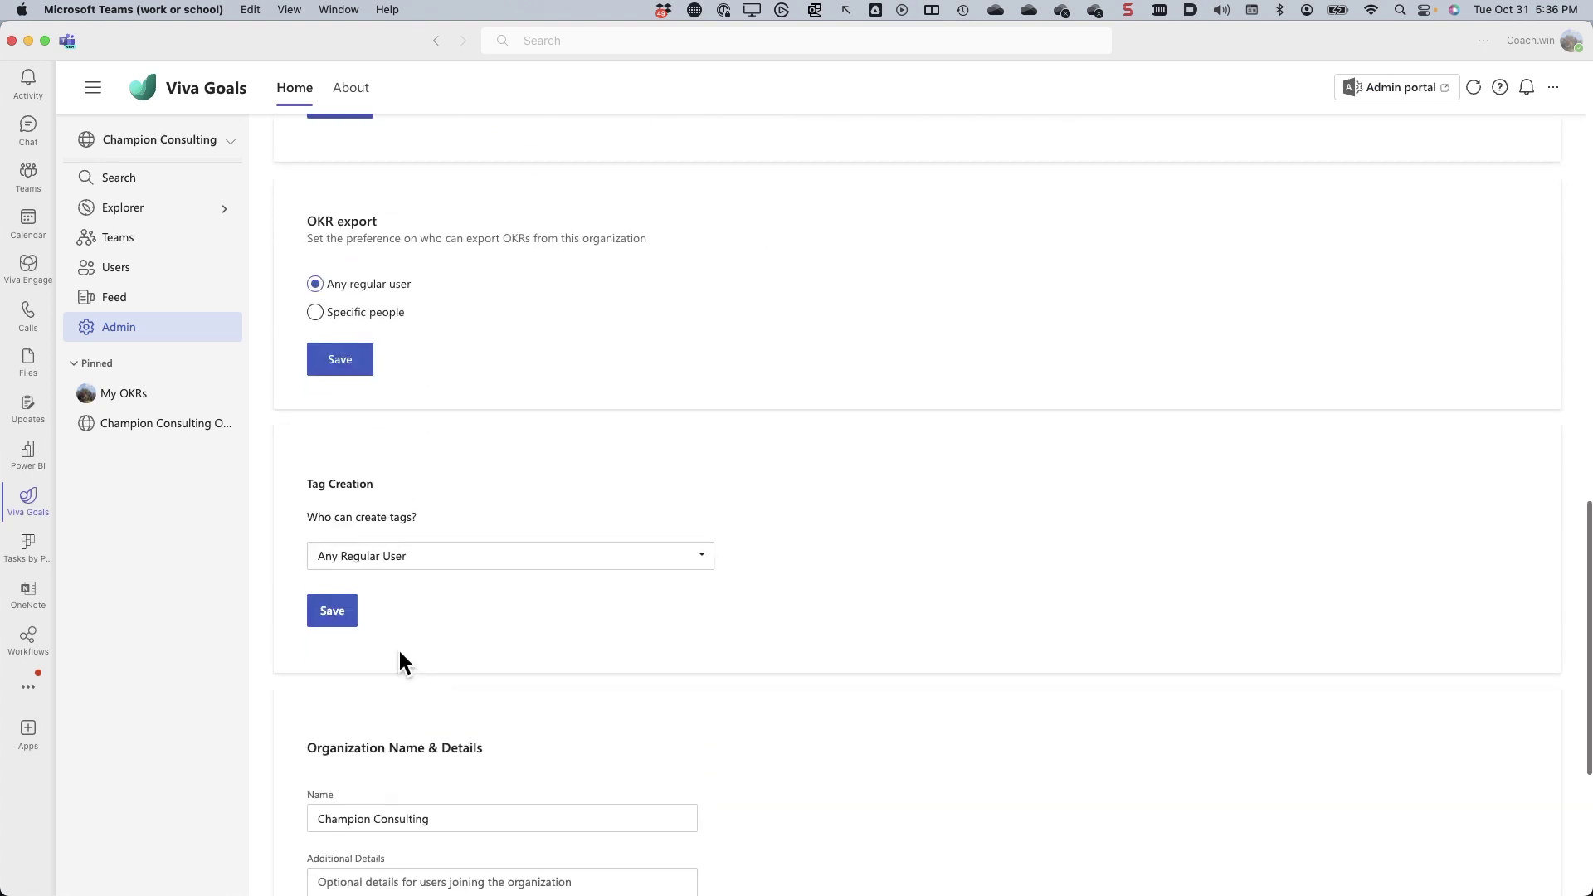
scroll(398, 655, up, 3)
scroll(399, 653, up, 13)
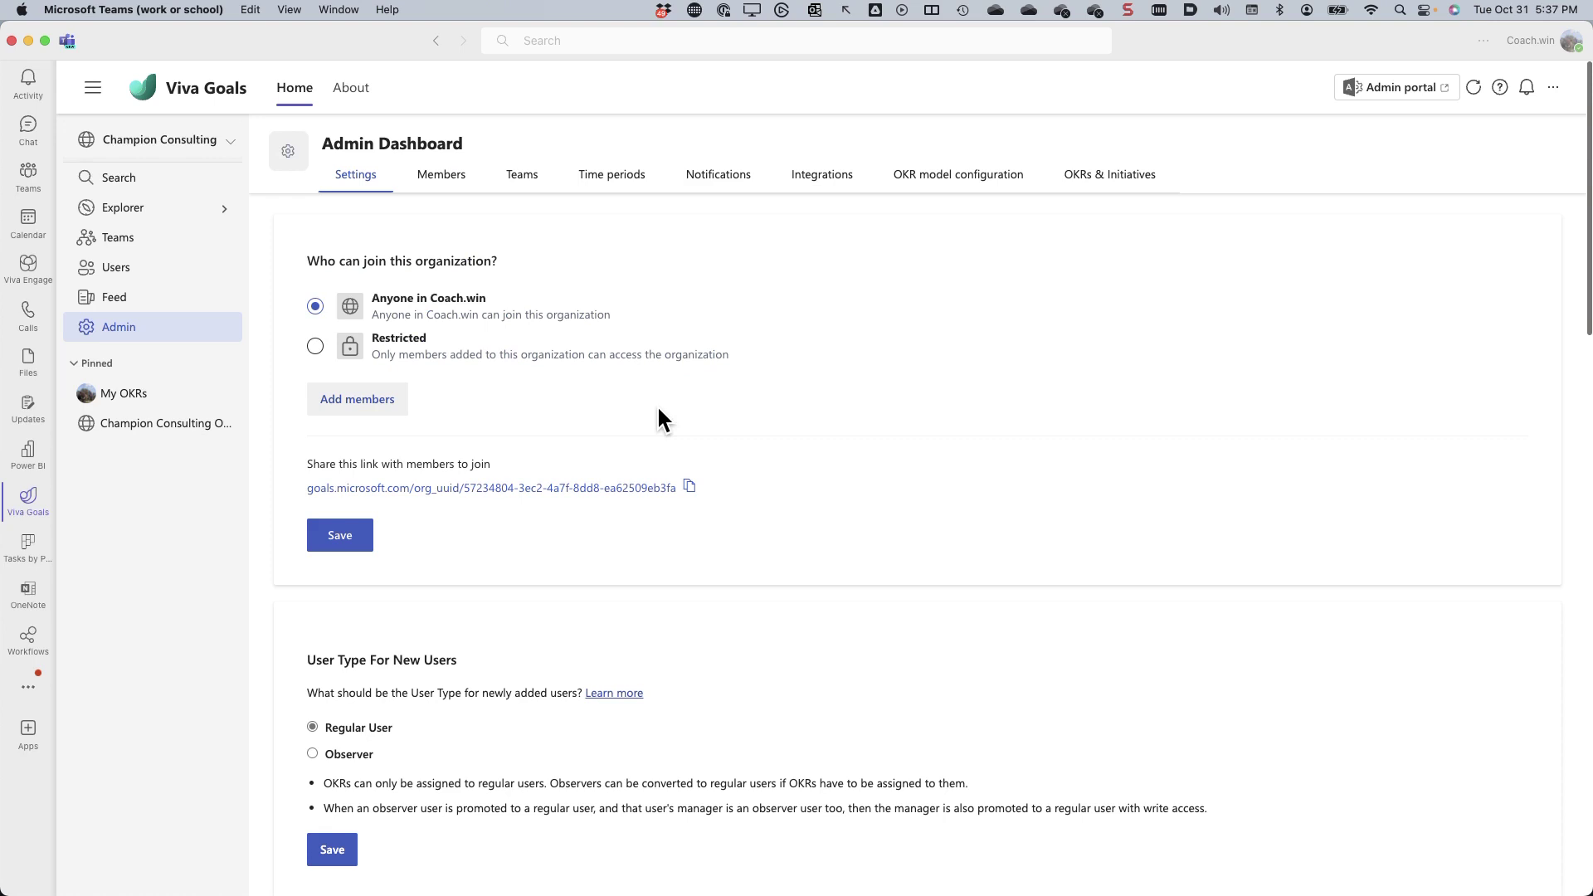
- Check the Members list and the empty Teams list, then view Time periods
click(441, 174)
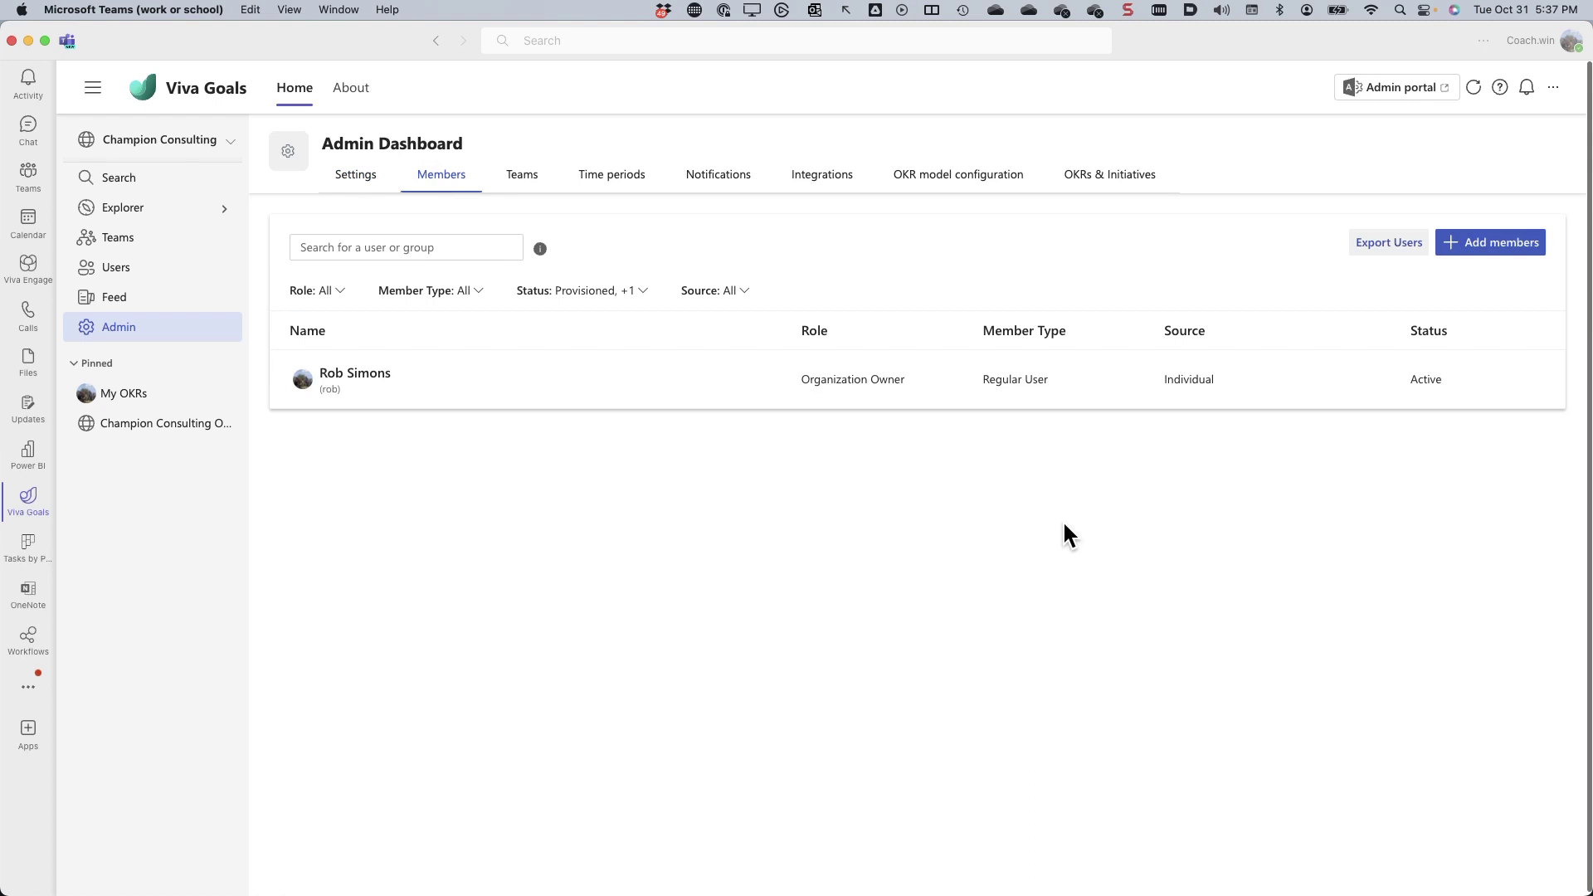
mouse_move(475, 365)
click(526, 182)
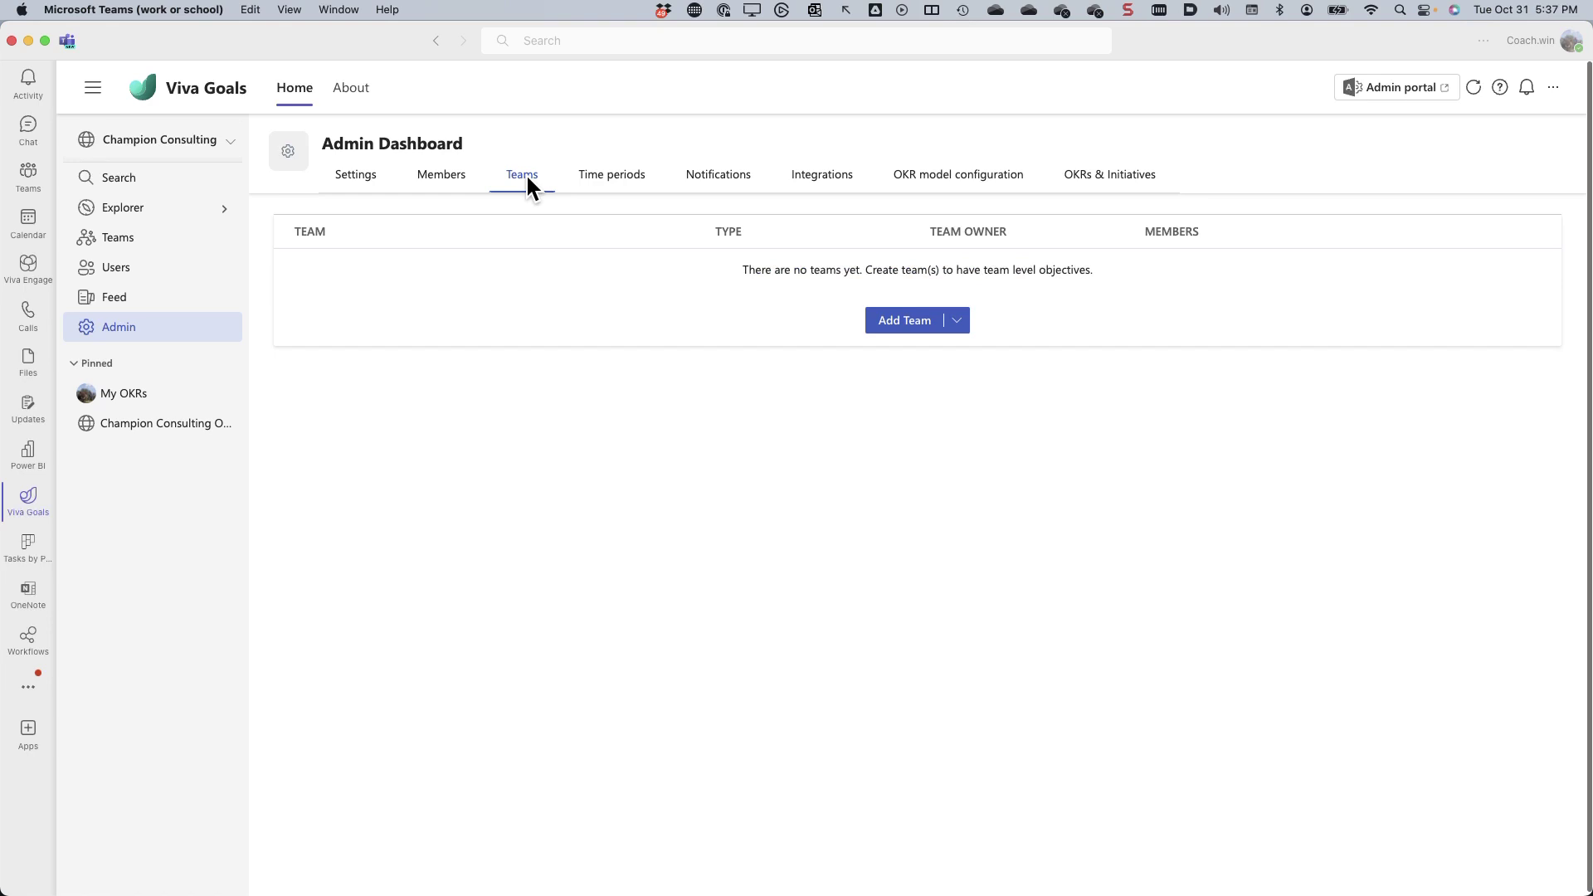
click(604, 174)
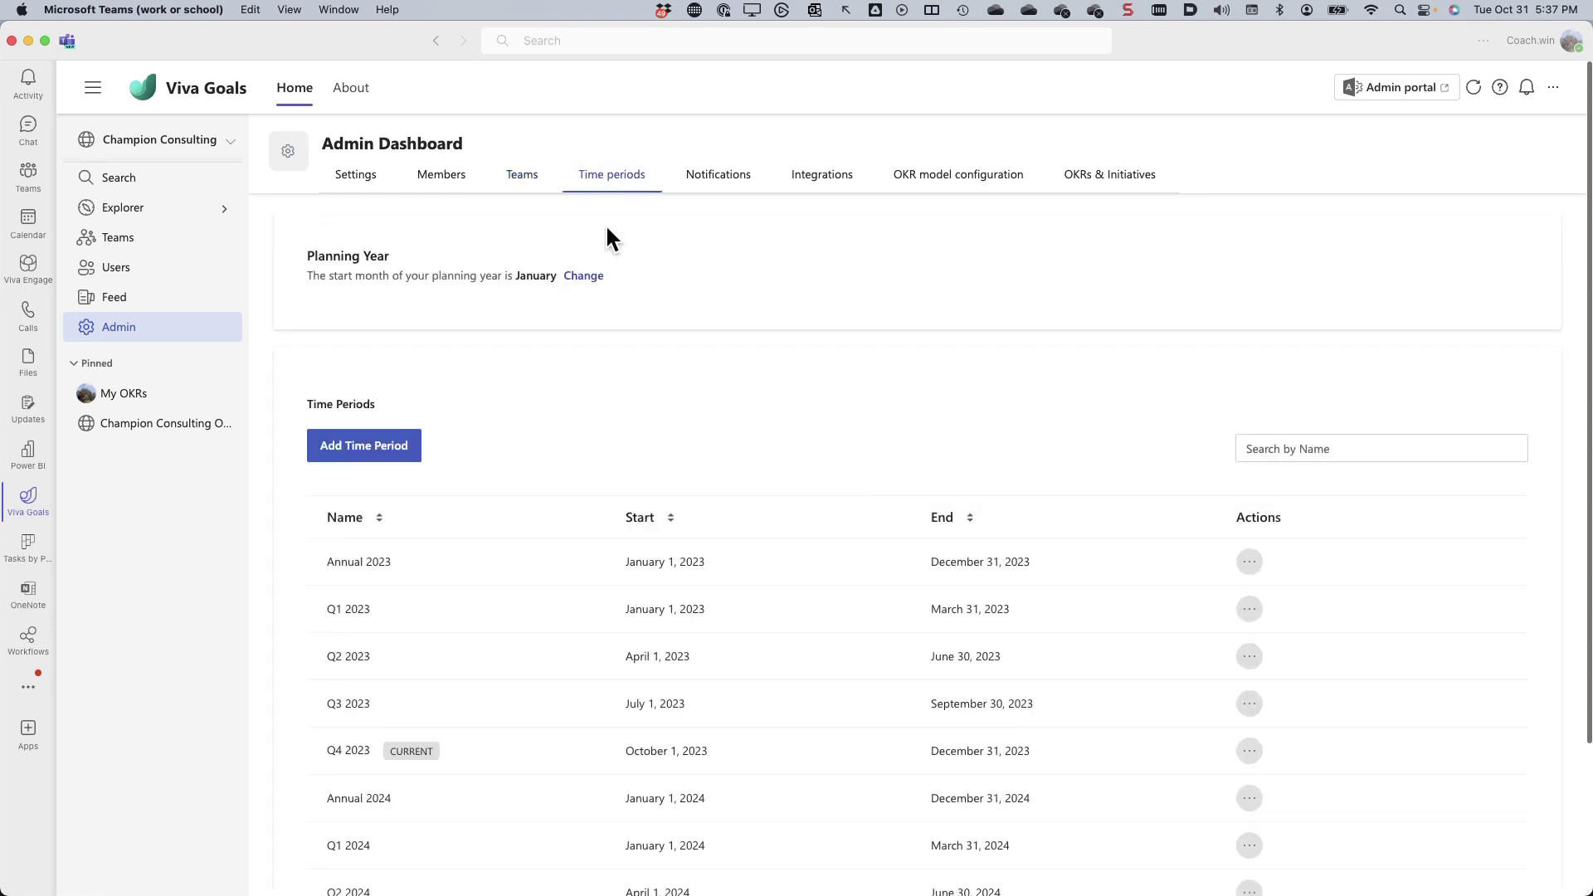
- Scroll through the 2023 and 2024 time periods, then view the Notifications settings
scroll(636, 446, down, 5)
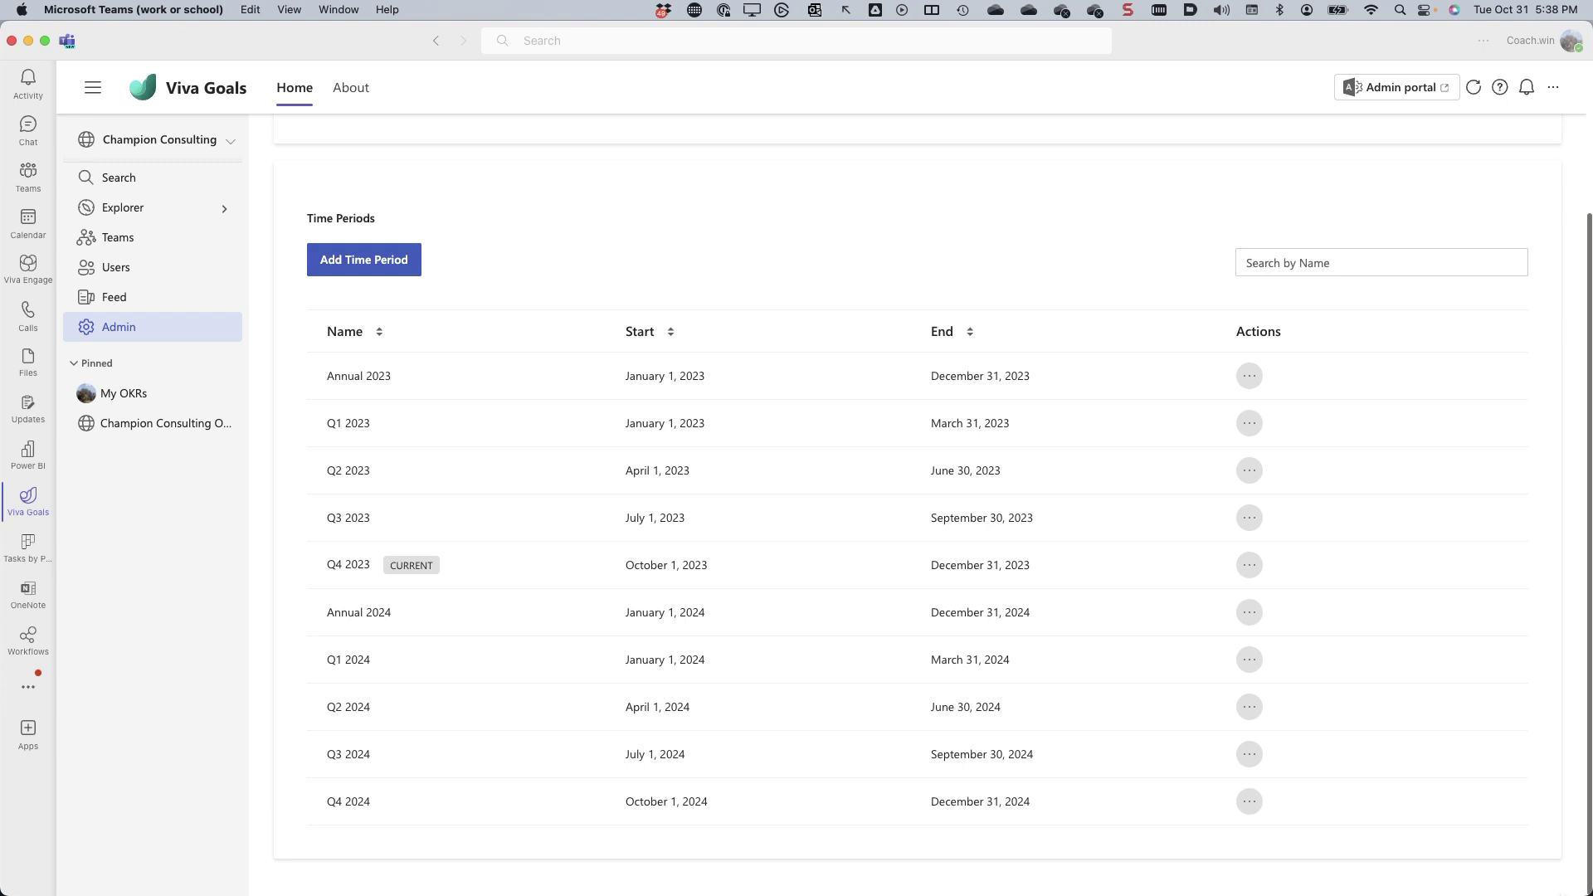
scroll(989, 305, up, 3)
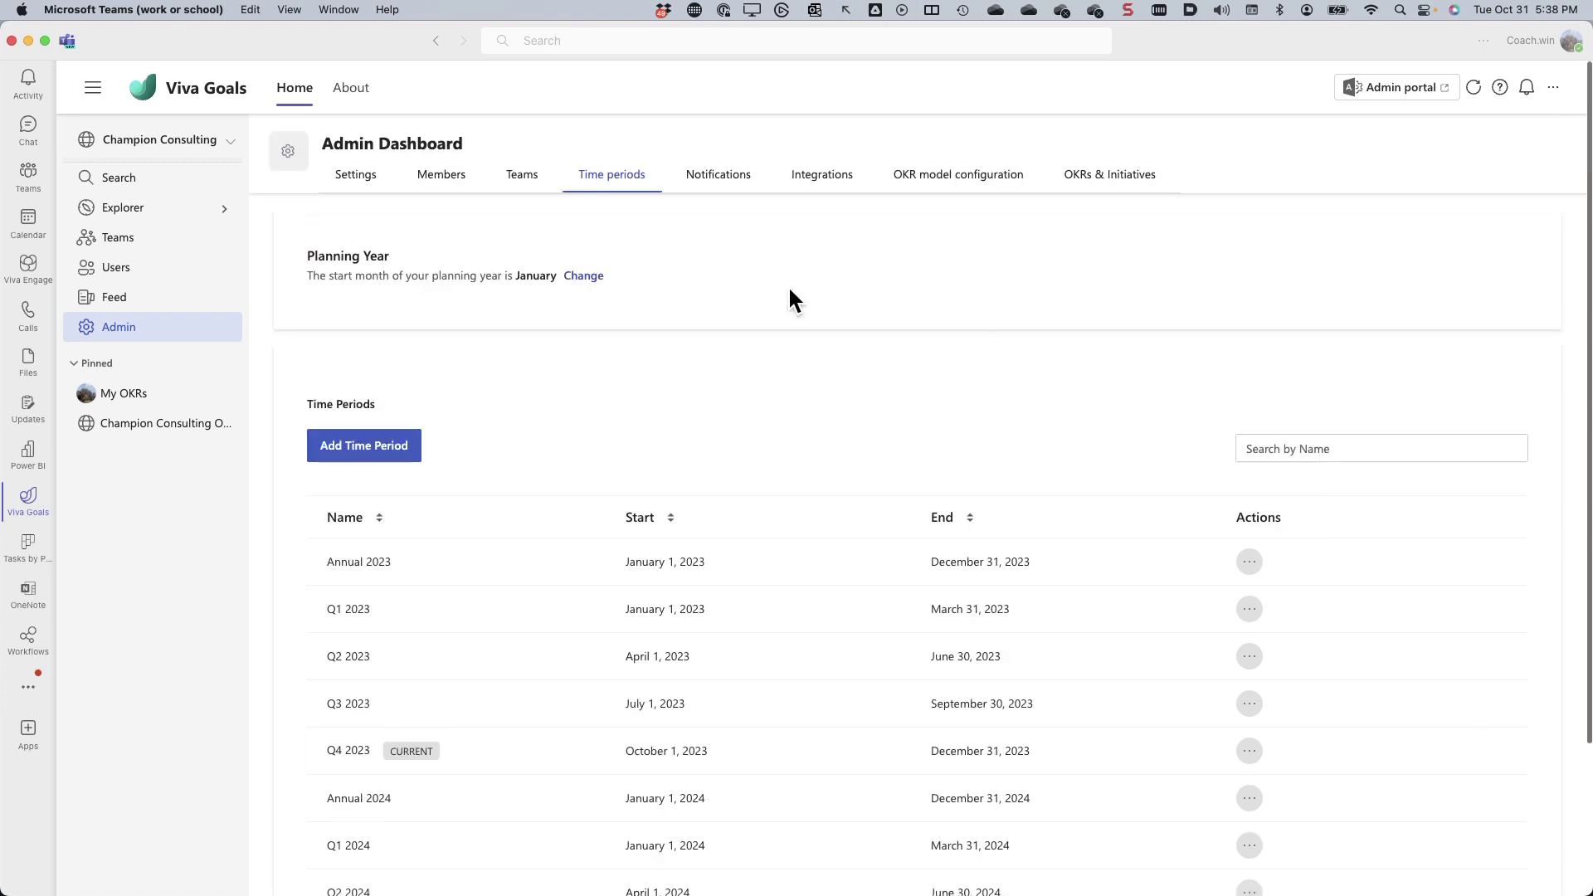
click(720, 176)
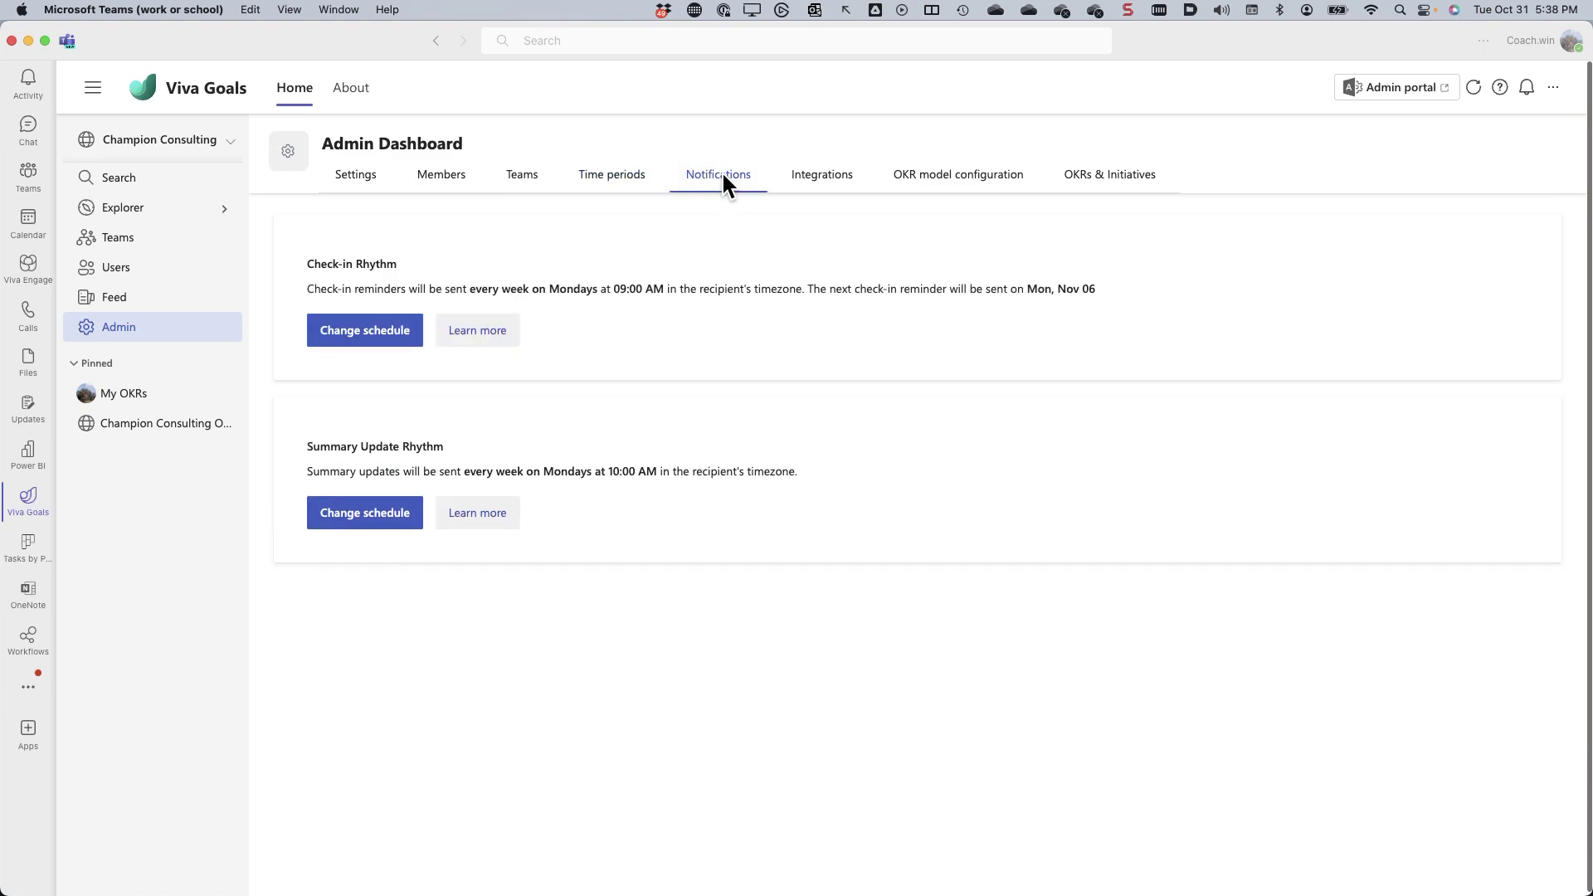
- Highlight the Check-in Rhythm and Summary Update Rhythm schedules, then view Integrations
mouse_move(280, 229)
mouse_down()
mouse_move(1196, 417)
mouse_move(1128, 371)
mouse_up()
mouse_move(273, 404)
mouse_down()
mouse_move(966, 619)
mouse_move(1049, 561)
mouse_move(1093, 554)
mouse_up()
click(821, 174)
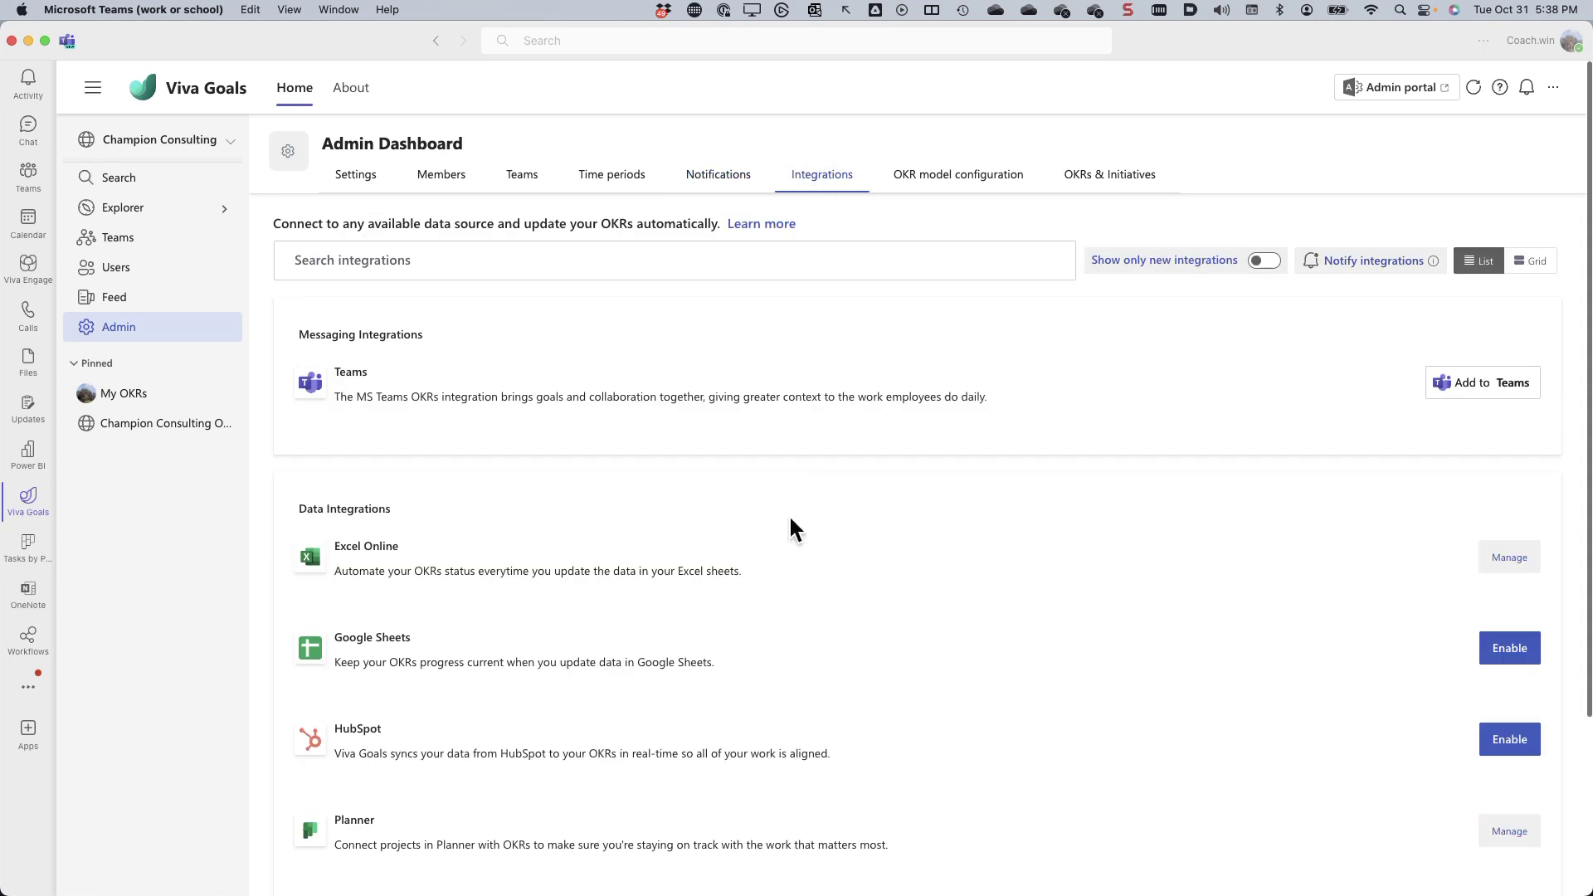
scroll(842, 770, down, 5)
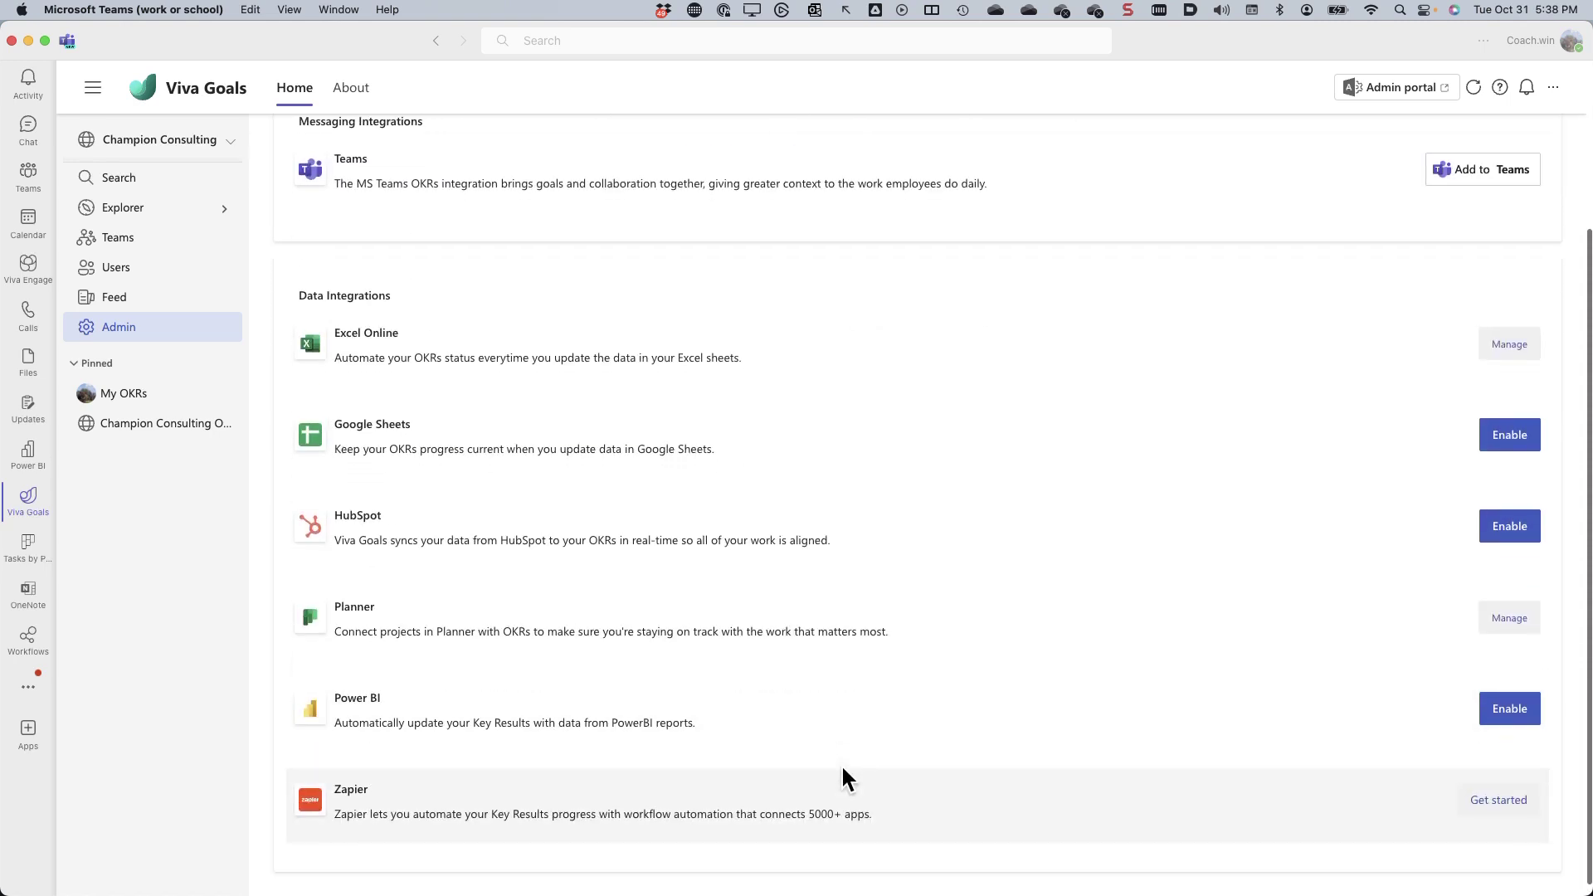
scroll(842, 775, up, 5)
scroll(842, 776, down, 5)
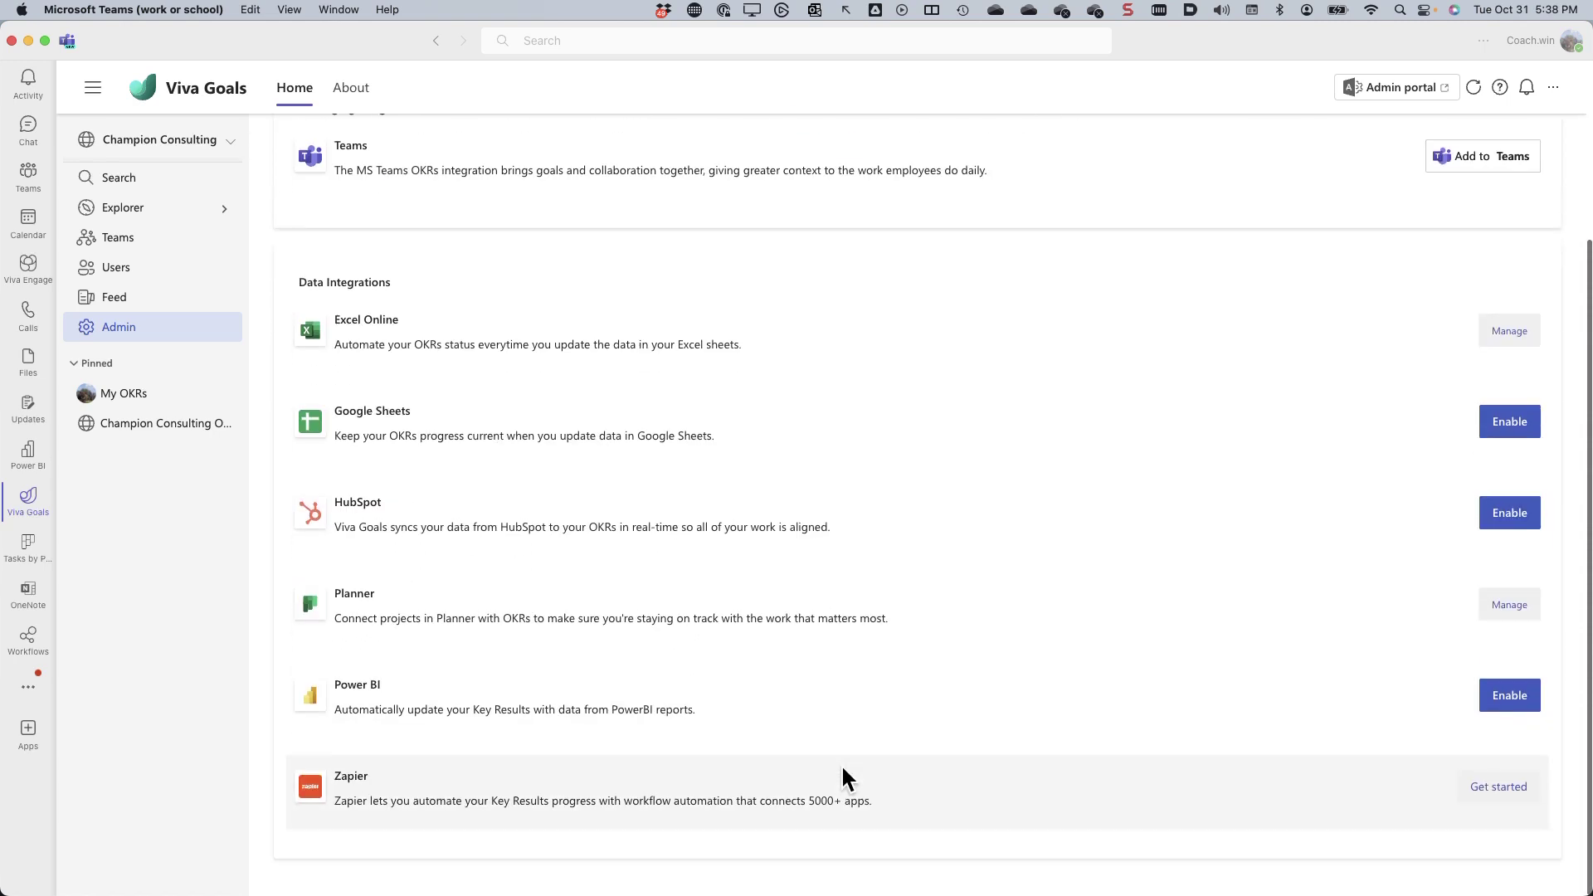
scroll(842, 770, up, 5)
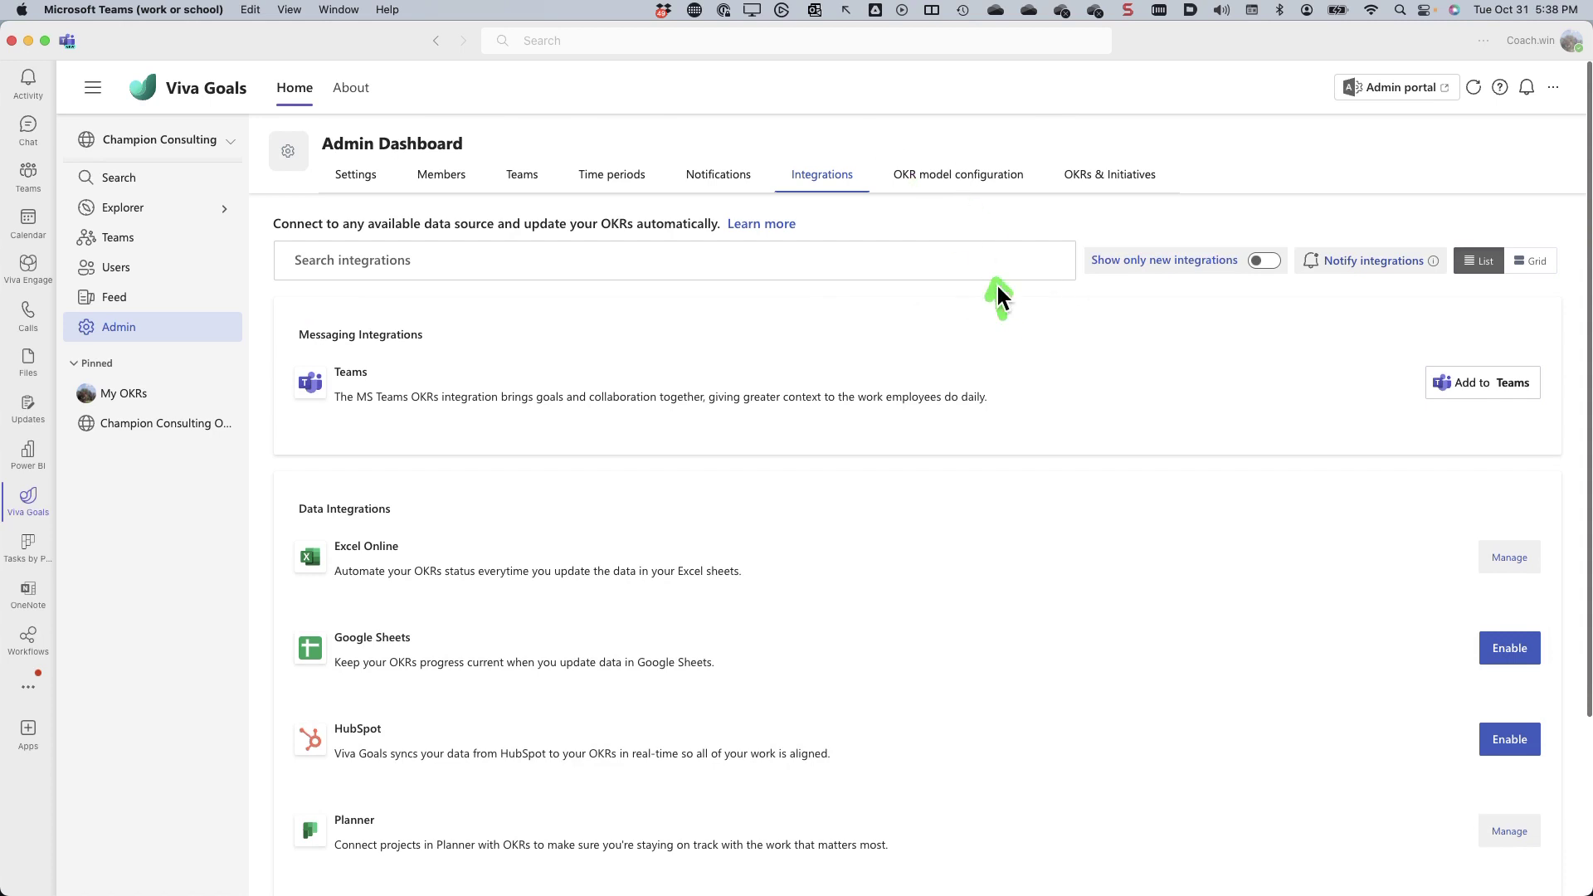
click(938, 173)
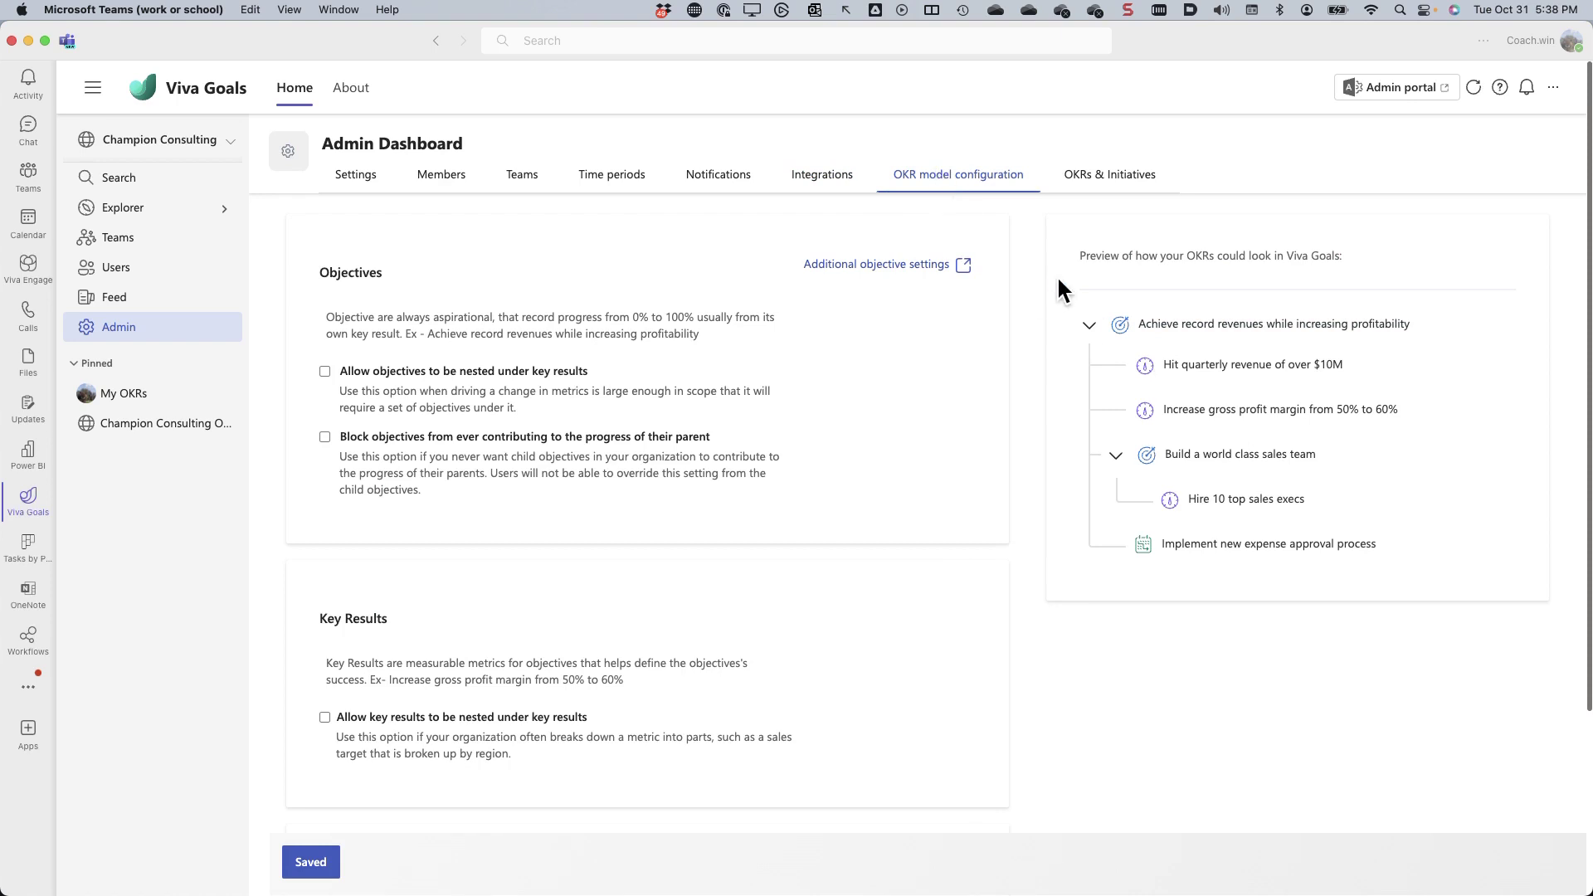
- Point out the objectives, key results and initiative in the OKR preview
mouse_move(1047, 262)
mouse_down()
mouse_move(1218, 366)
mouse_move(1505, 619)
mouse_up()
drag(1067, 257, 1098, 320)
drag(1000, 373, 1114, 375)
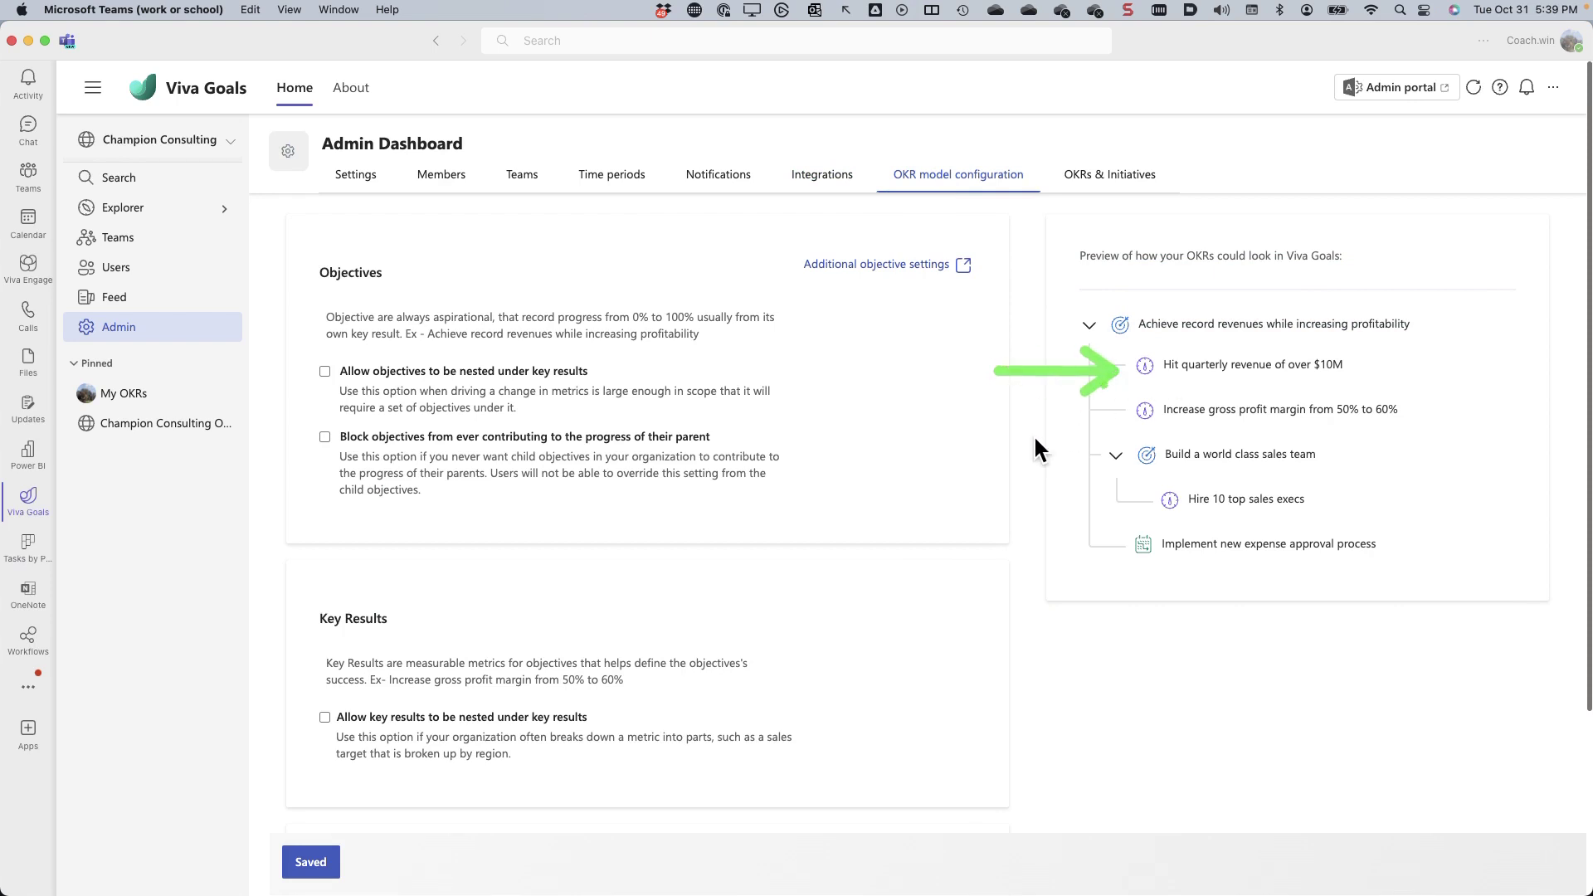
drag(1035, 439, 1120, 425)
drag(962, 438, 1123, 459)
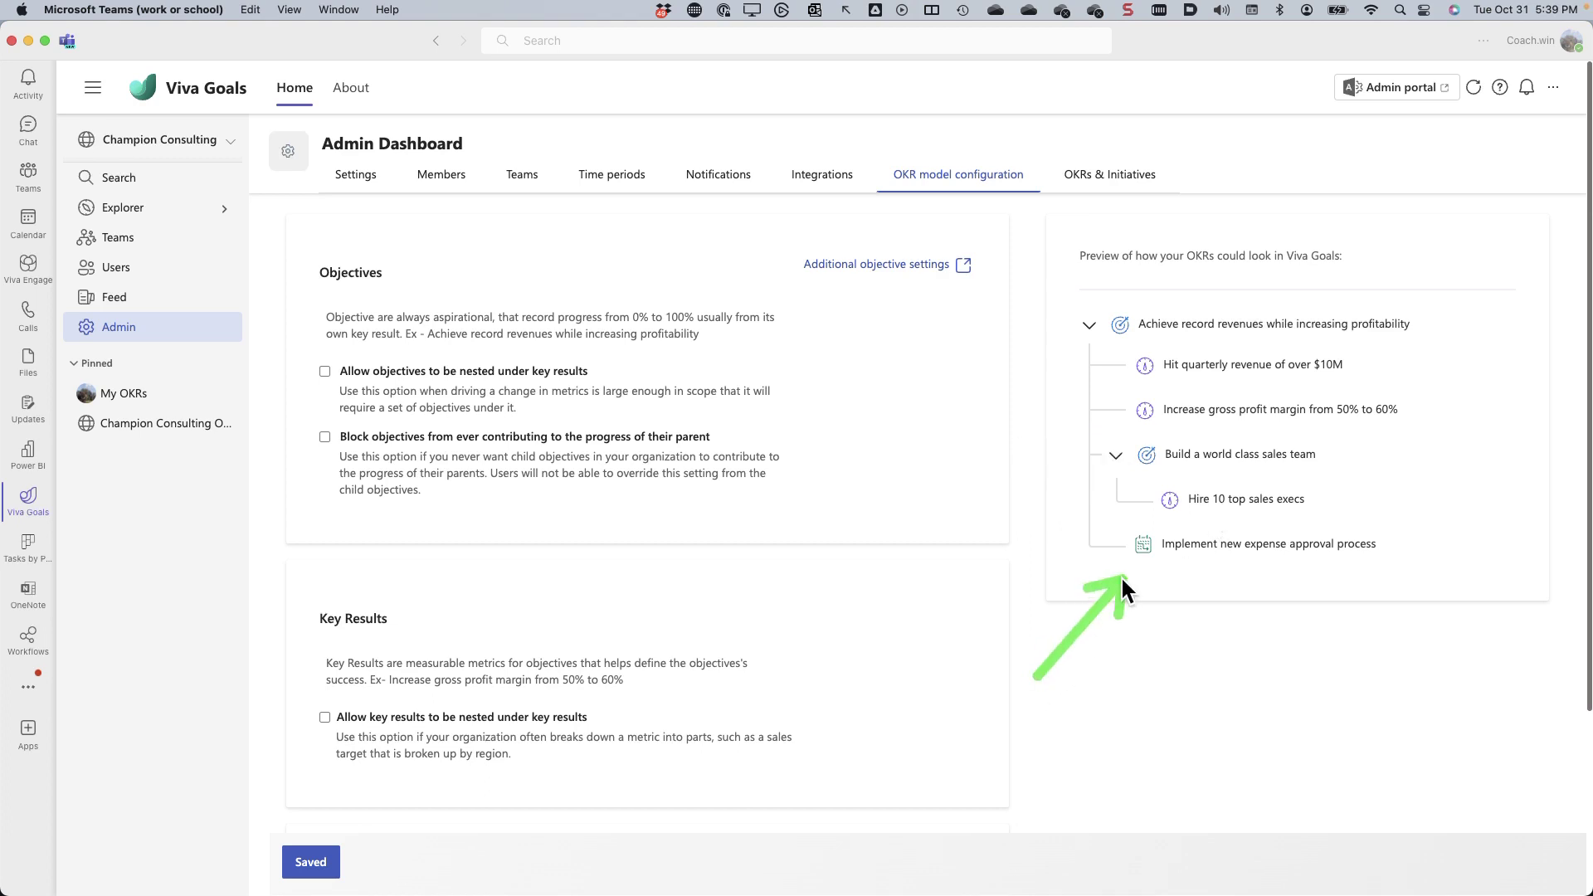
drag(1122, 577, 1129, 565)
- Change the Initiatives custom term to Projects and save the configuration
scroll(346, 644, down, 3)
drag(254, 606, 633, 823)
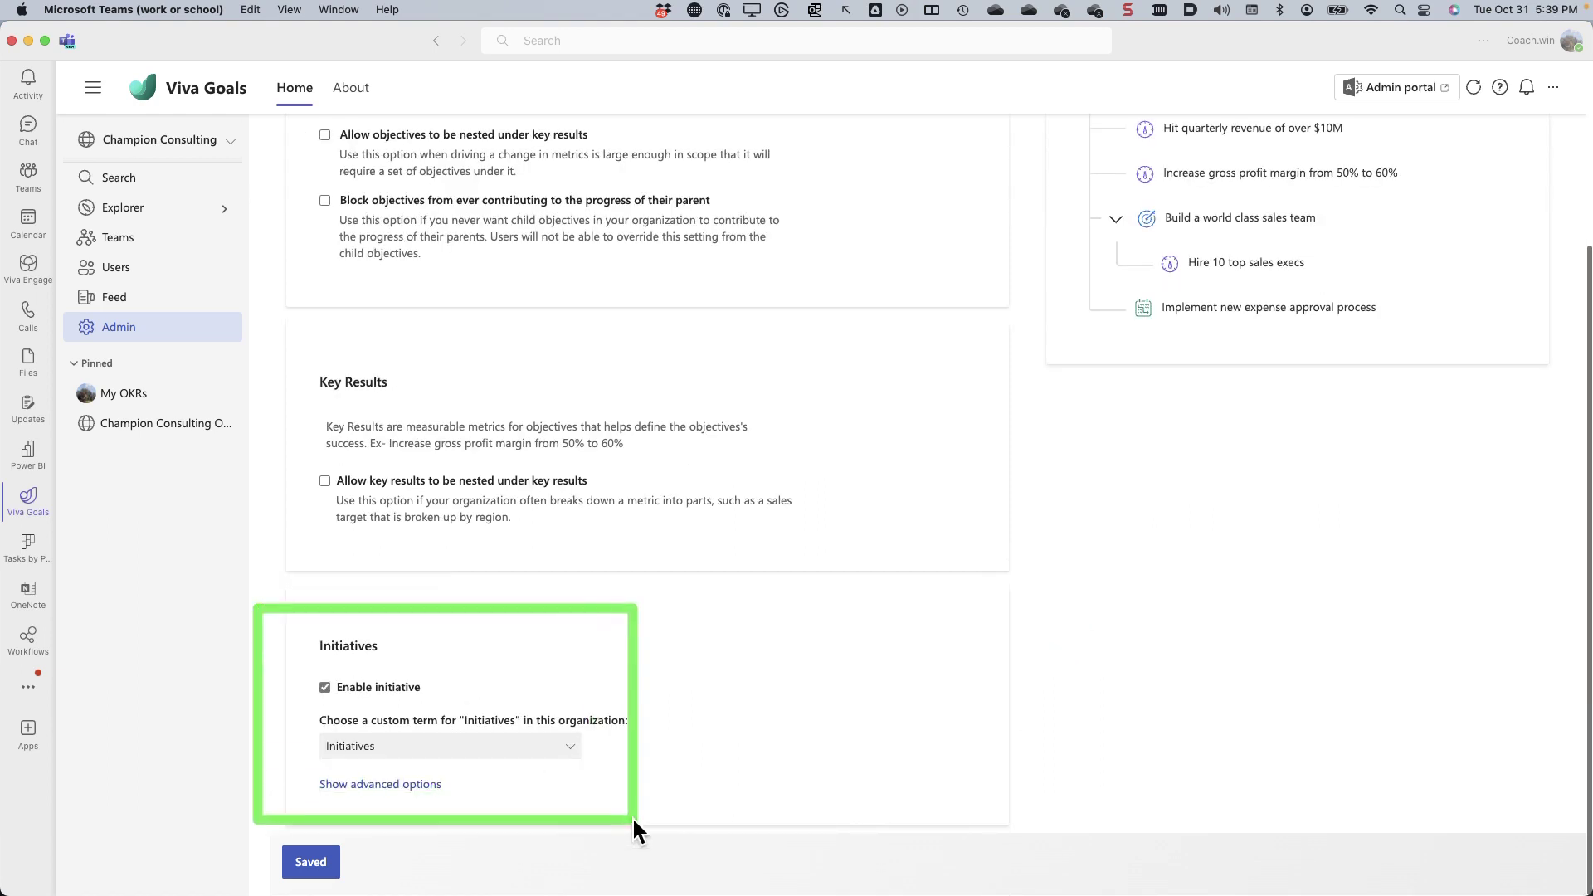
click(379, 746)
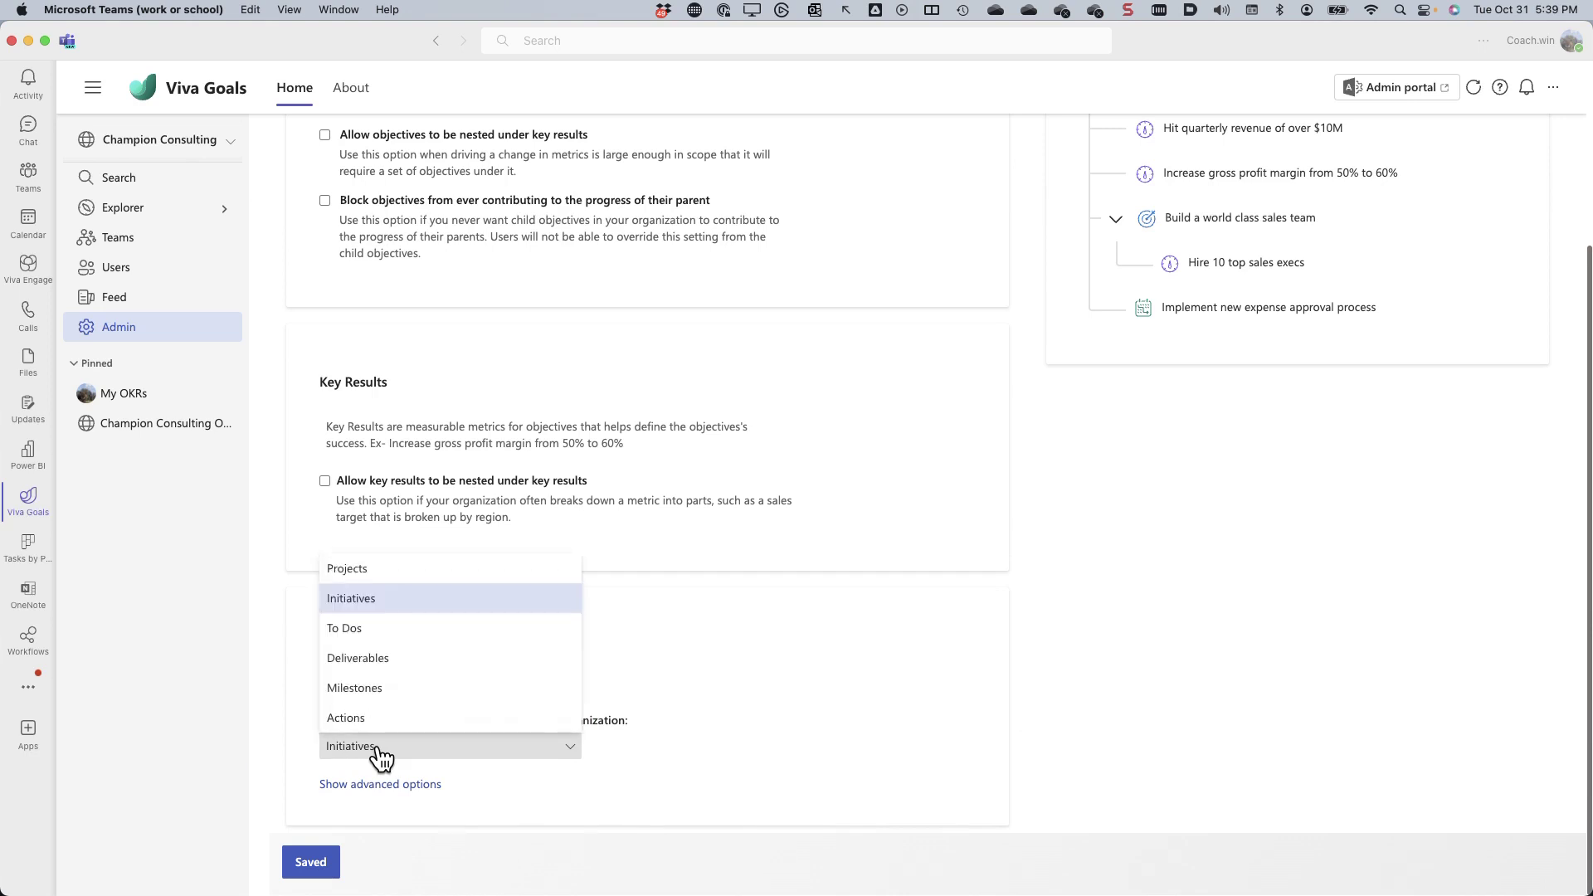
click(361, 569)
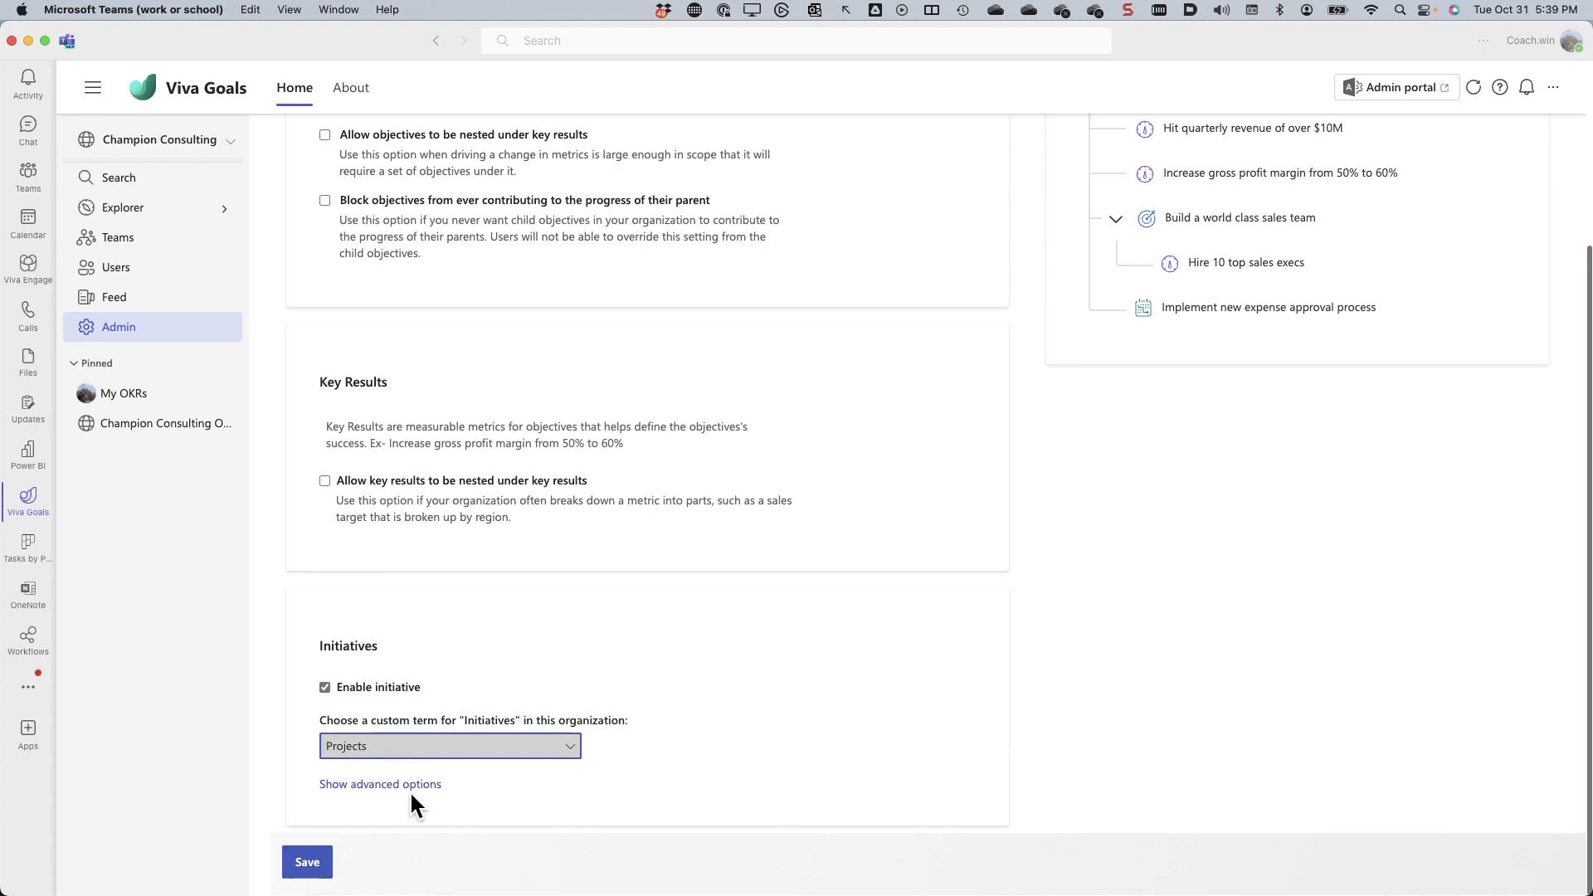
click(301, 863)
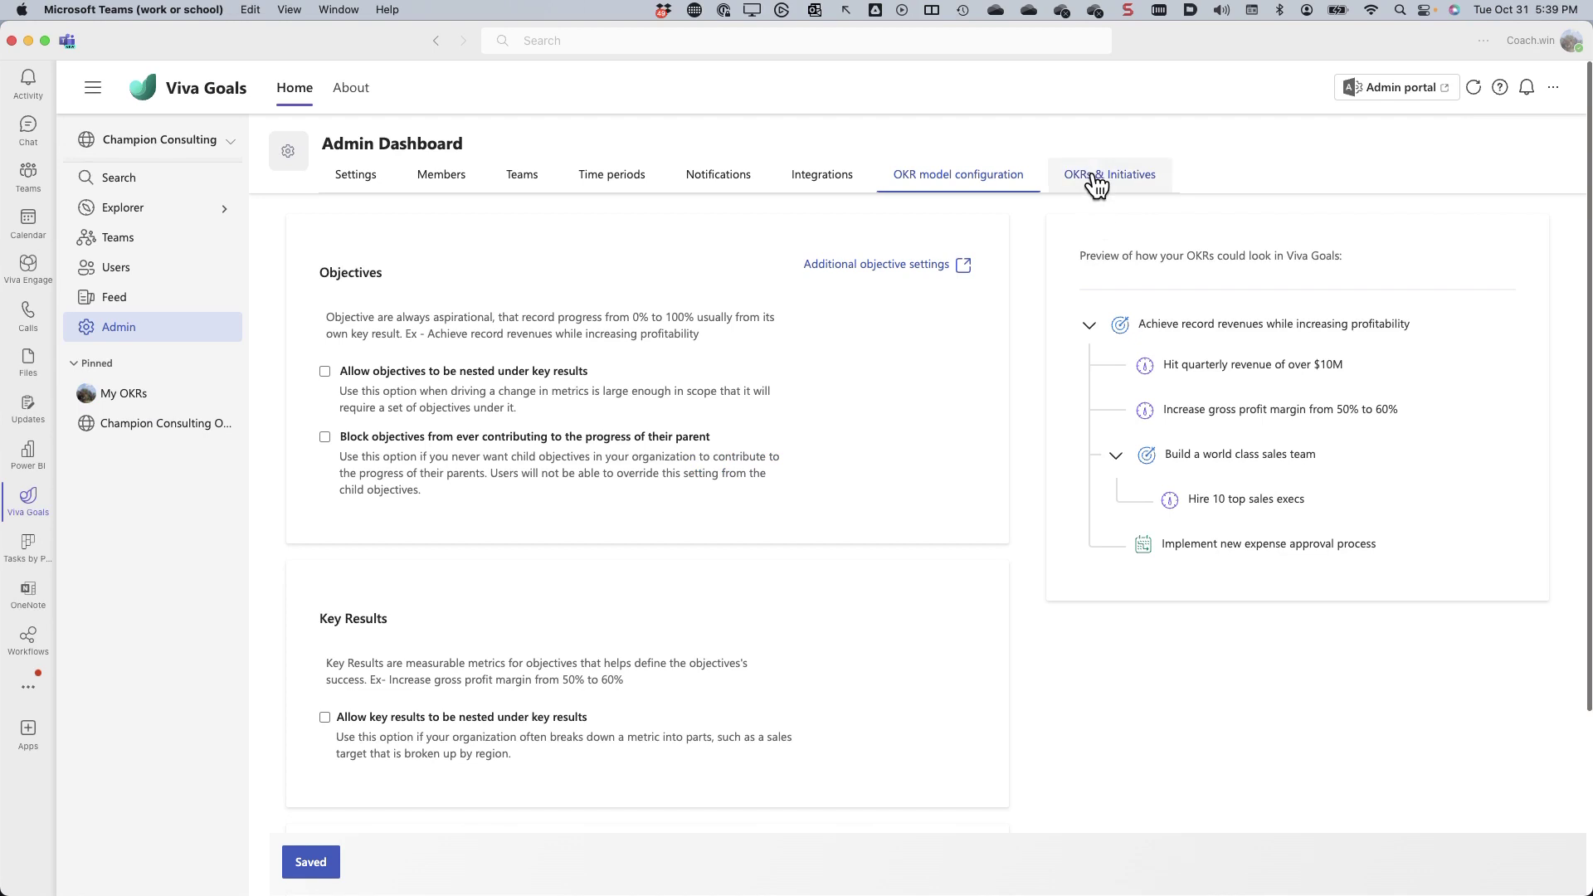
click(1092, 173)
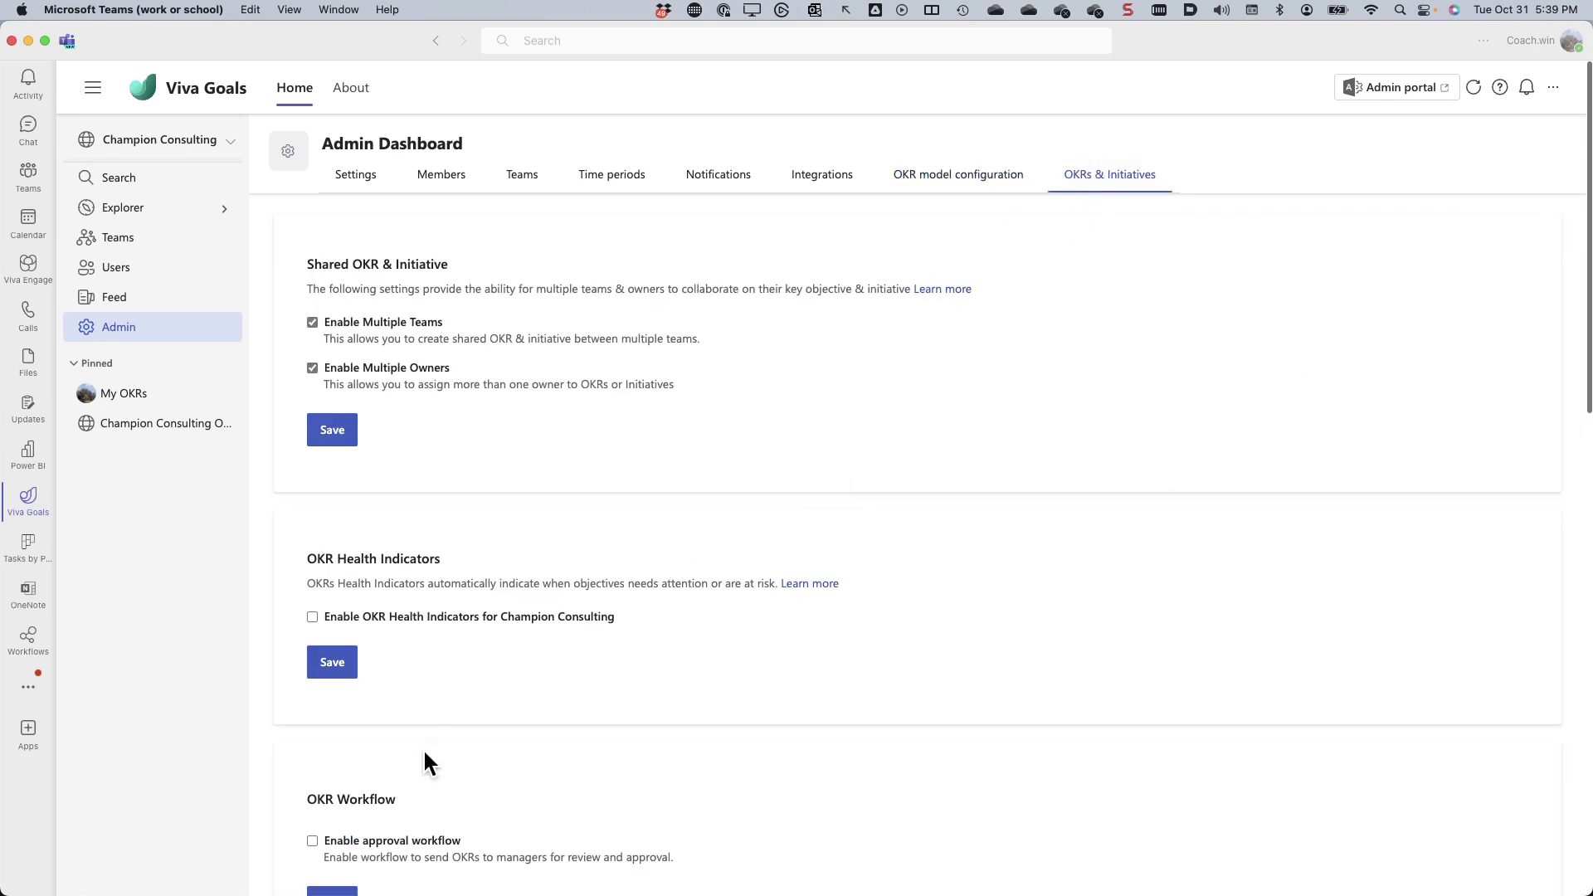
- Highlight the Enable Multiple Teams and Multiple Owners options, then open Champion Consulting's OKRs
mouse_move(284, 345)
mouse_down()
mouse_move(518, 393)
mouse_move(761, 401)
mouse_up()
click(115, 425)
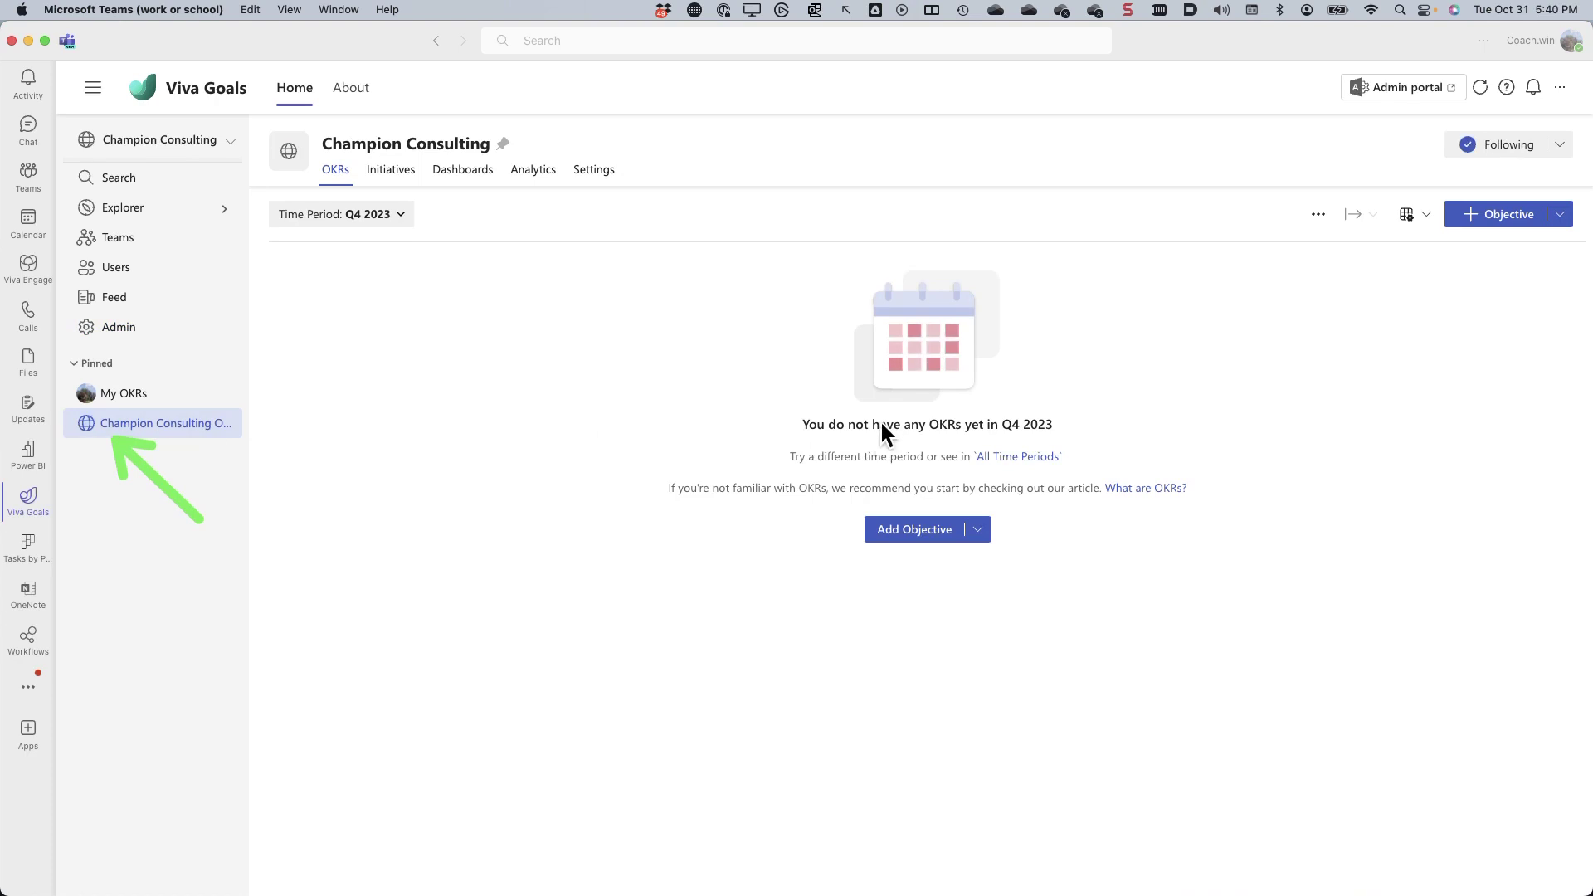